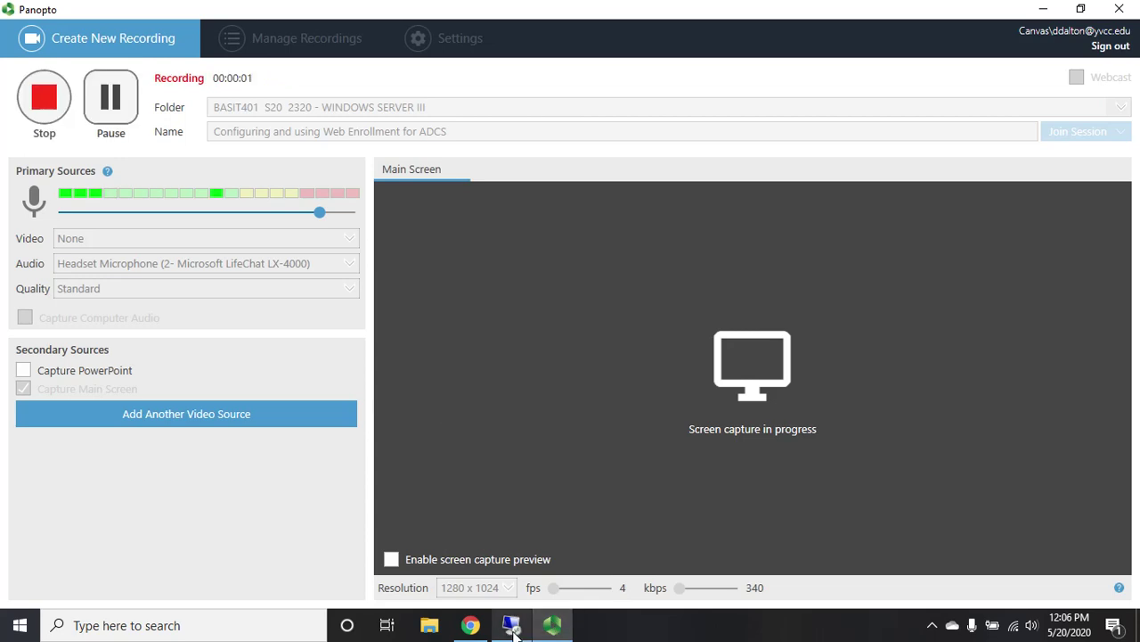
Step: Bring the remote server session forward and show Server Manager's administrative tools list
click(513, 628)
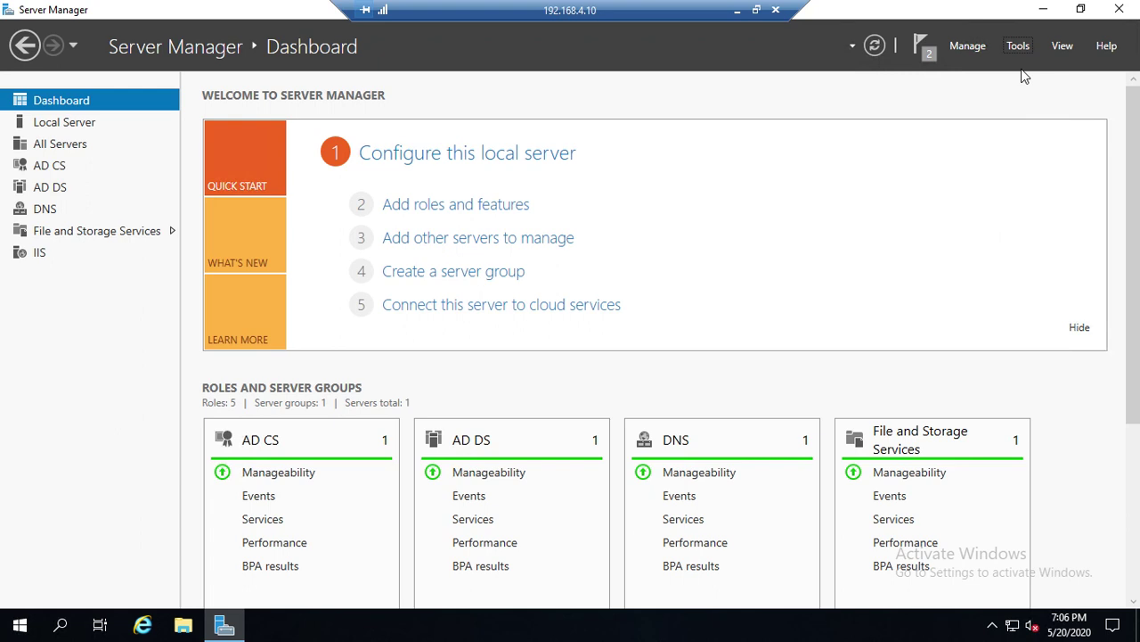
click(1016, 45)
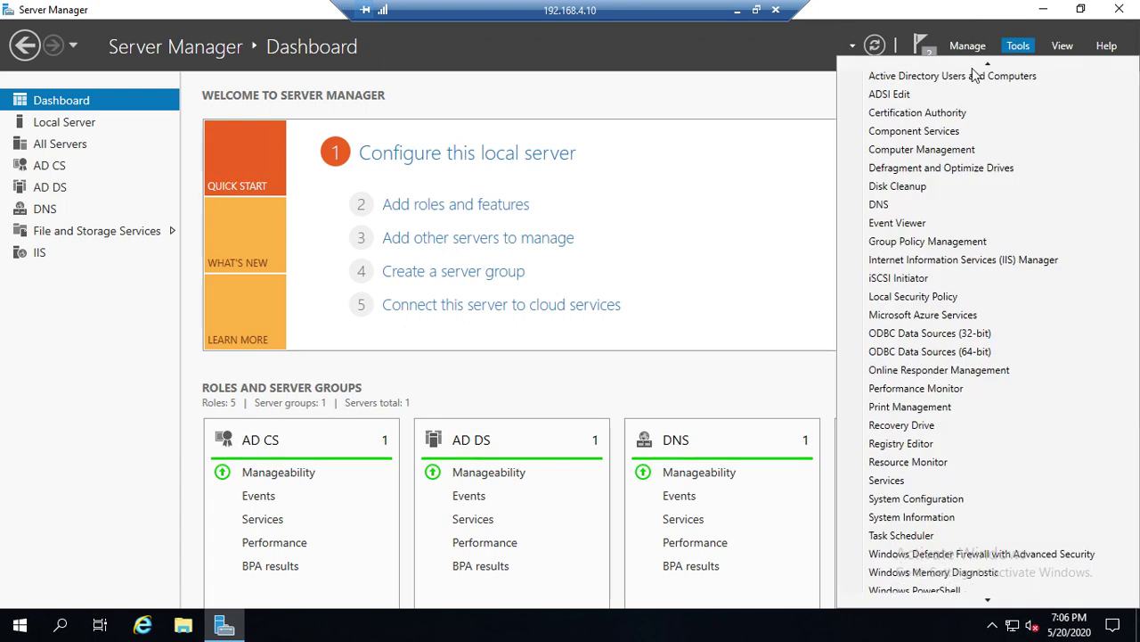
Step: Launch IIS Manager and view the DAVID server's Server Certificates (dalton-DAVID-CA, David.dalton.local)
click(989, 274)
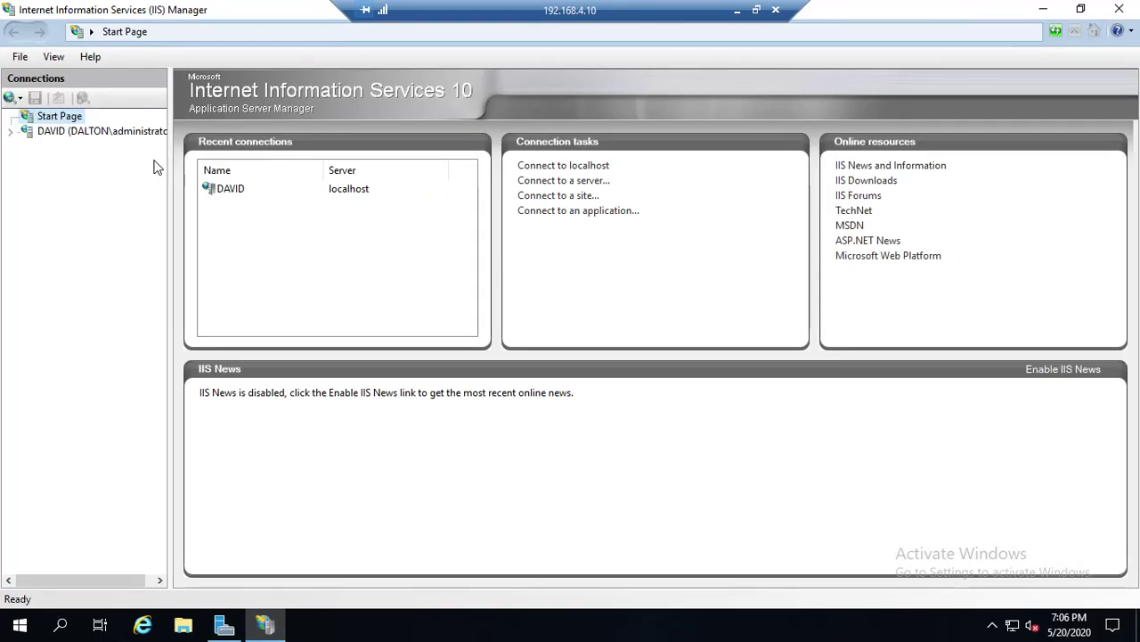
click(118, 133)
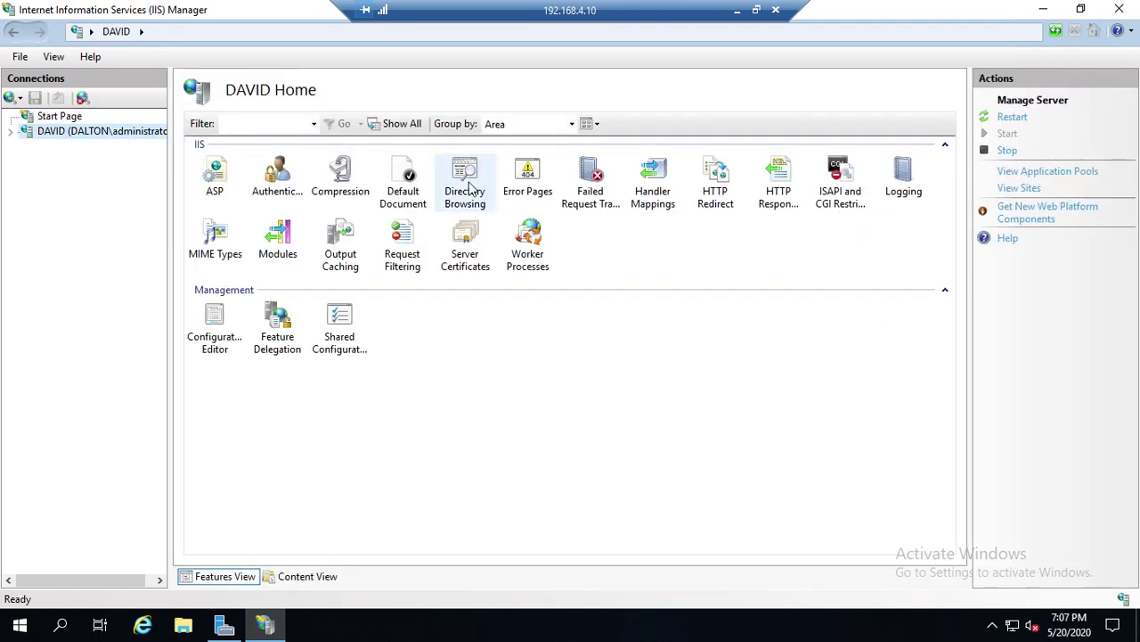
click(467, 255)
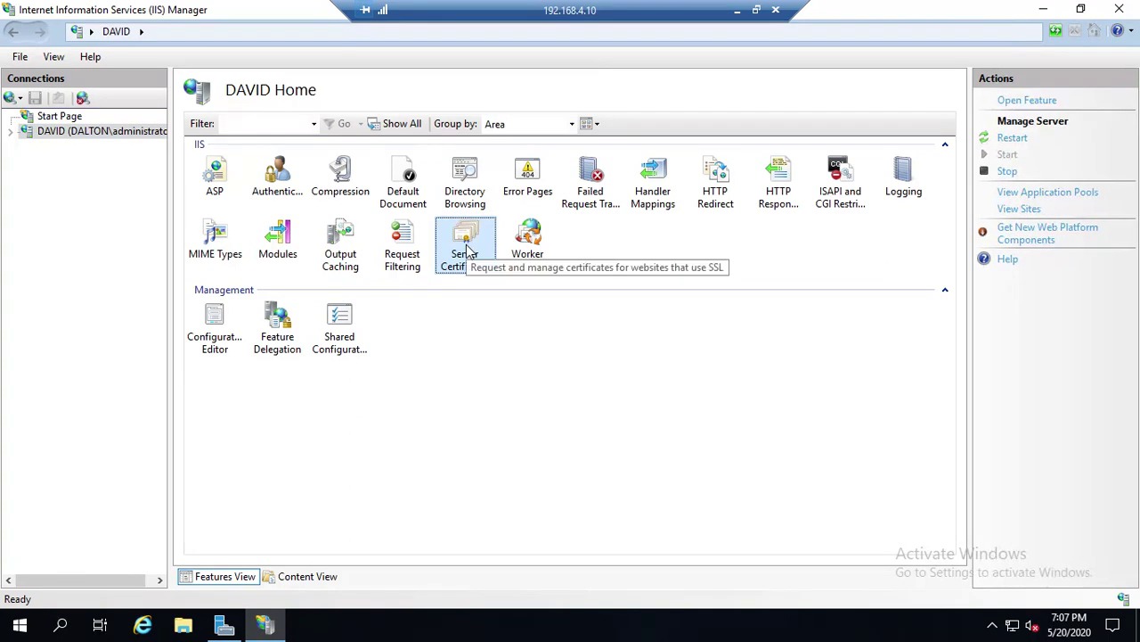
double_click(466, 246)
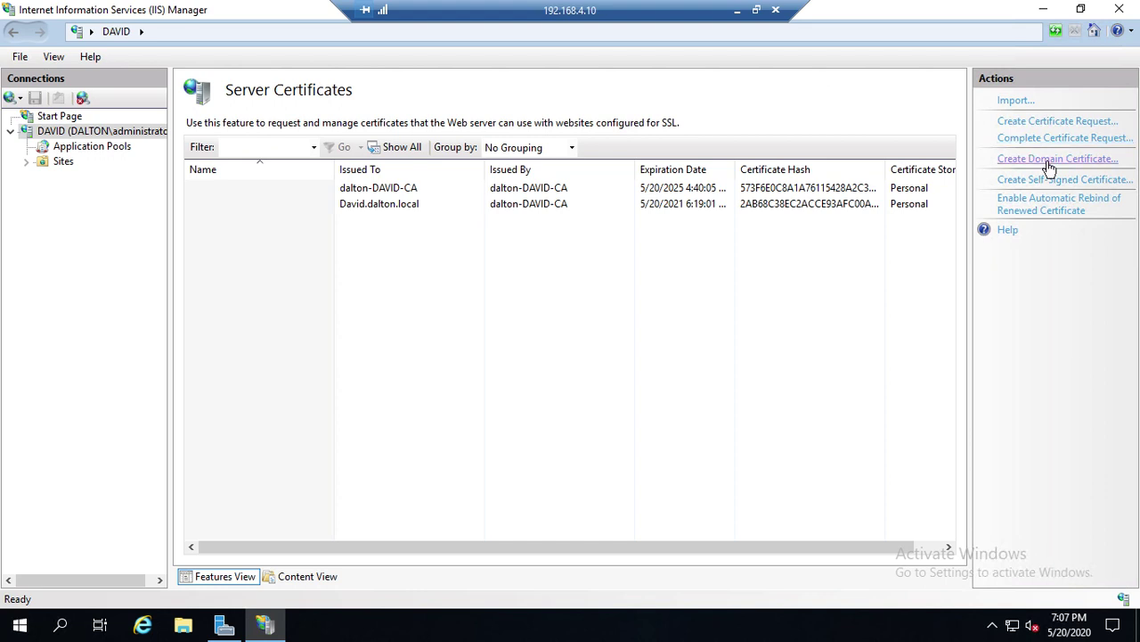
Step: Start a domain certificate for david.dalton.local, organization BASIT 401, with its unit, city Yakima and state WA
click(1051, 159)
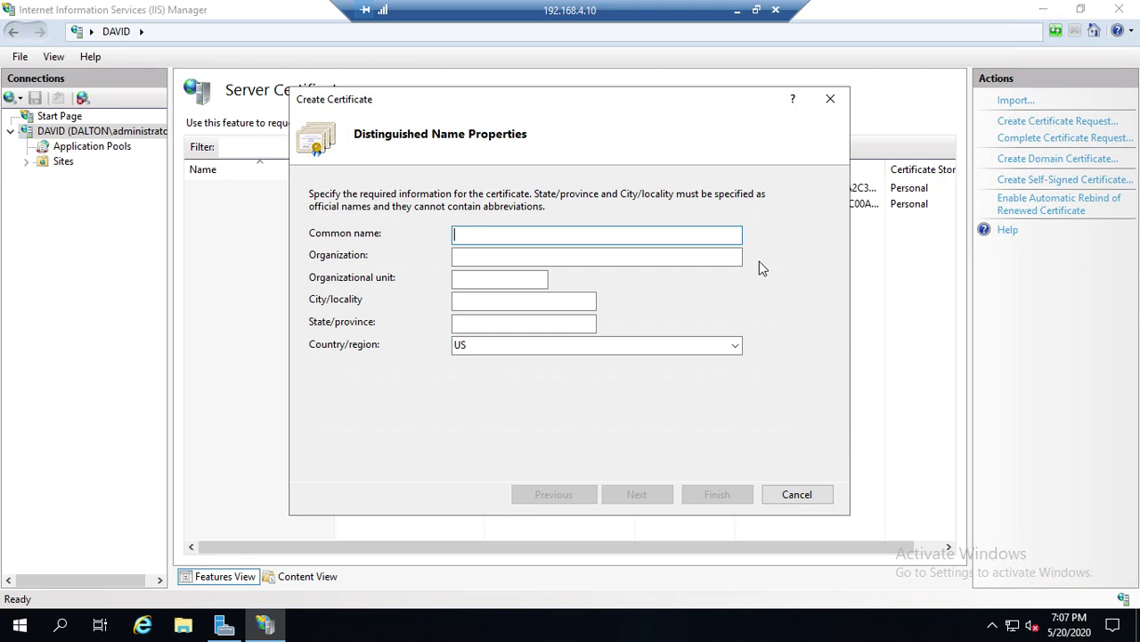
text(david.dalton.local)
key(Tab)
text(B)
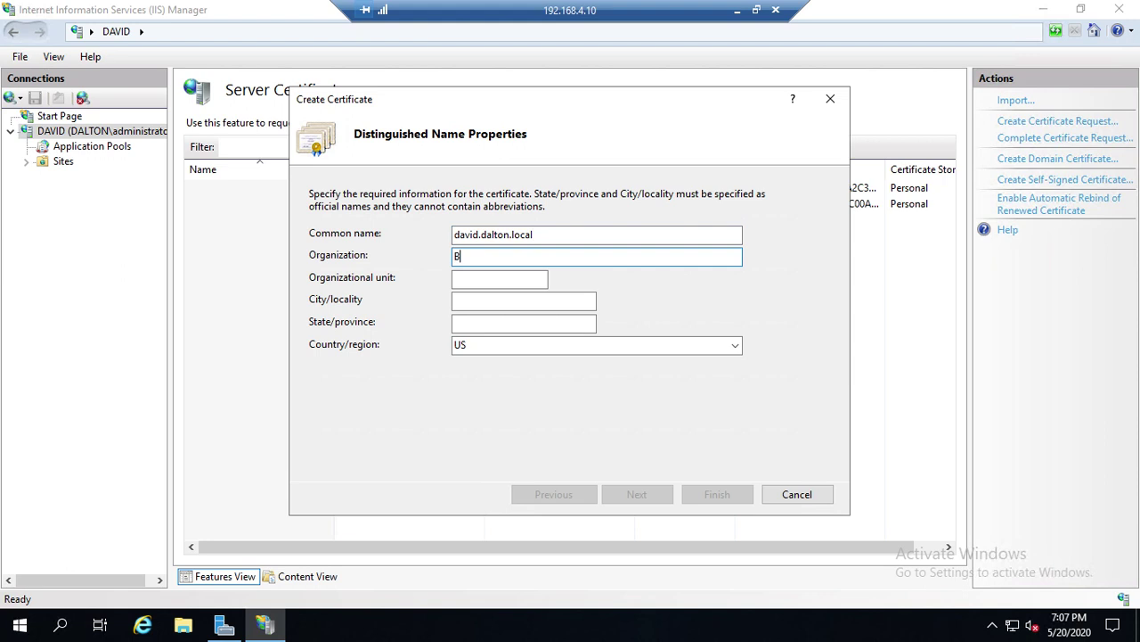
text(ASIT 401)
key(Tab)
text(D)
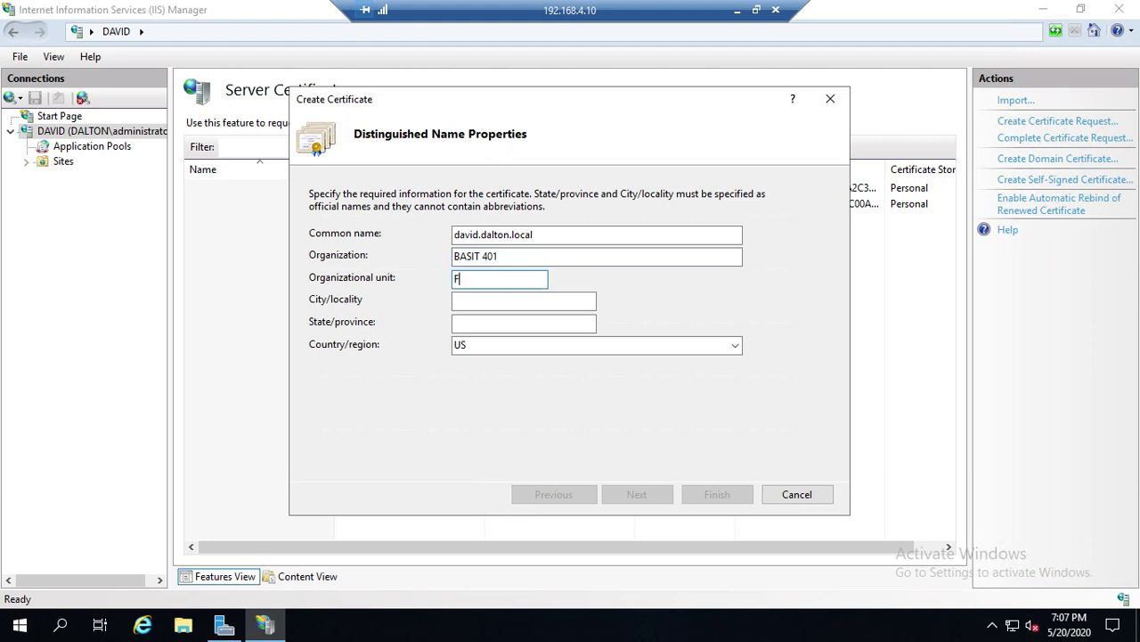
key(BackSpace)
text(David Dalton)
key(Tab)
text(Yakima)
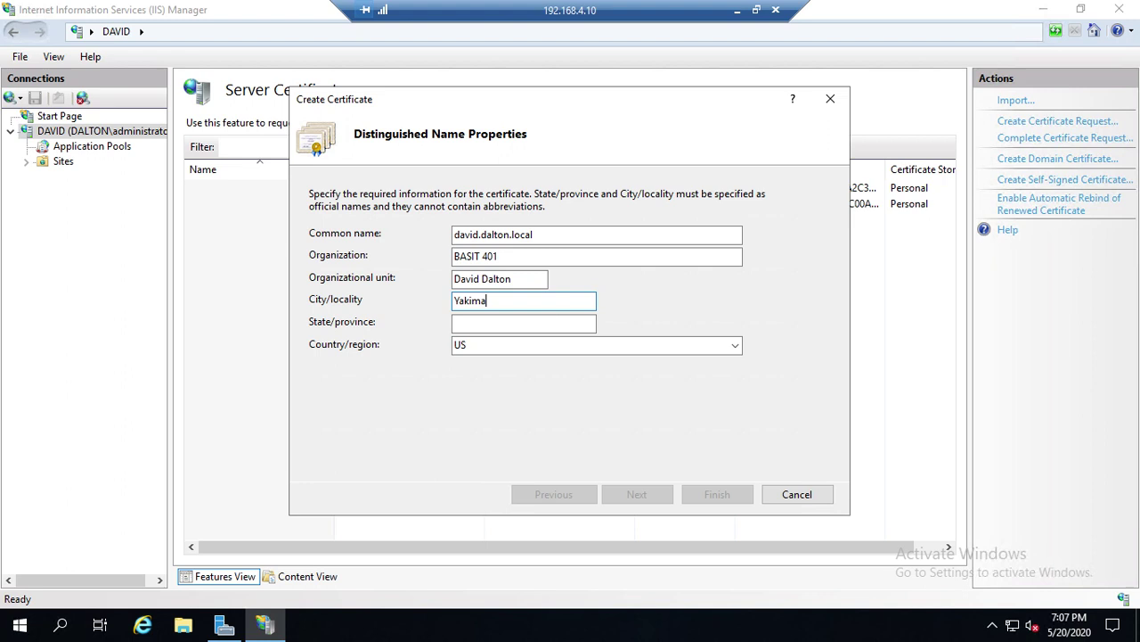
key(Tab)
text(WA)
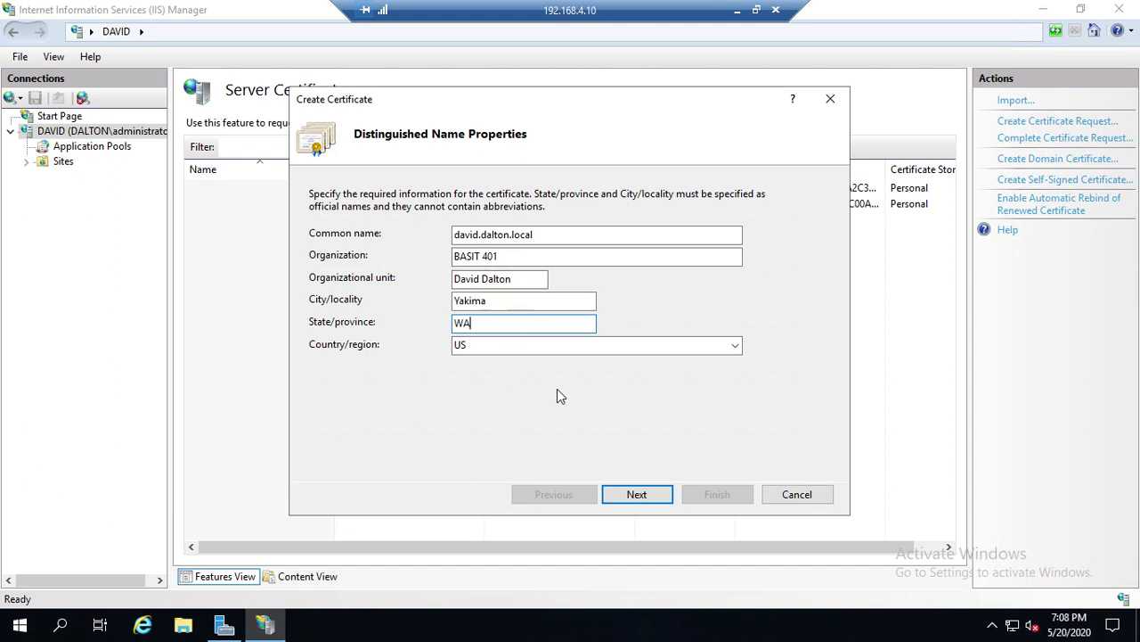
Step: Select dalton-DAVID-CA as the certificate's certification authority
click(628, 497)
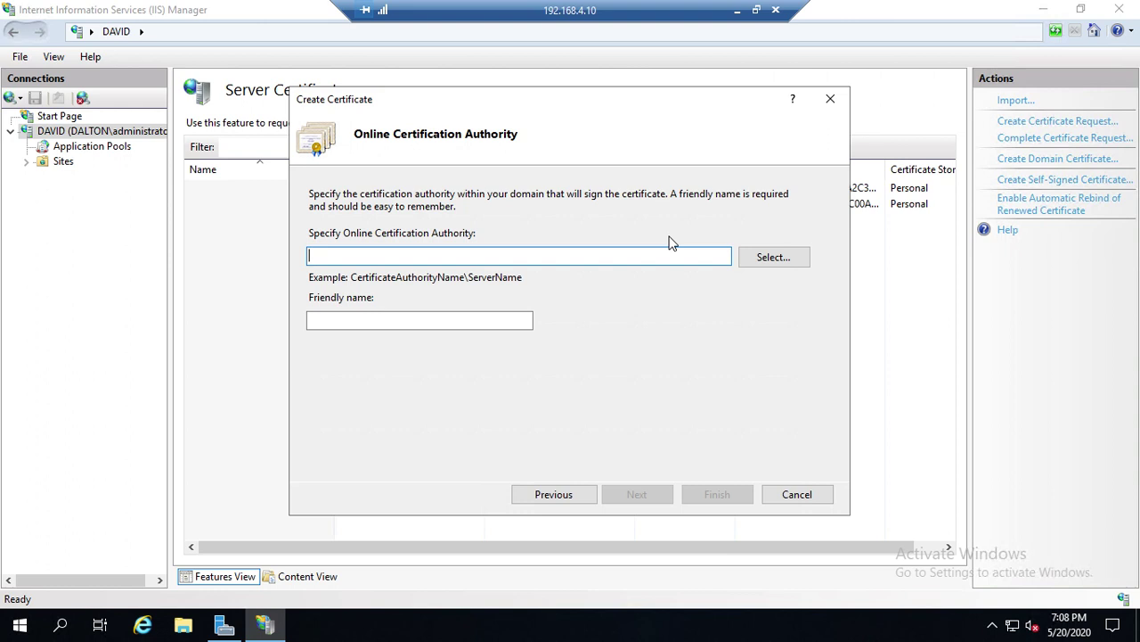
click(771, 257)
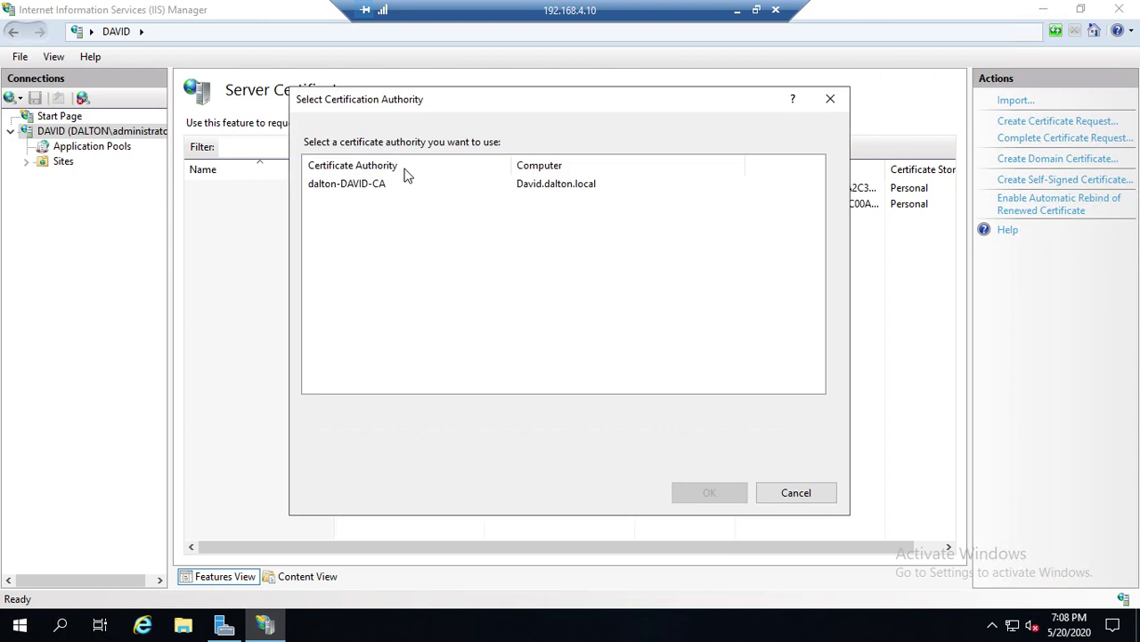
click(341, 187)
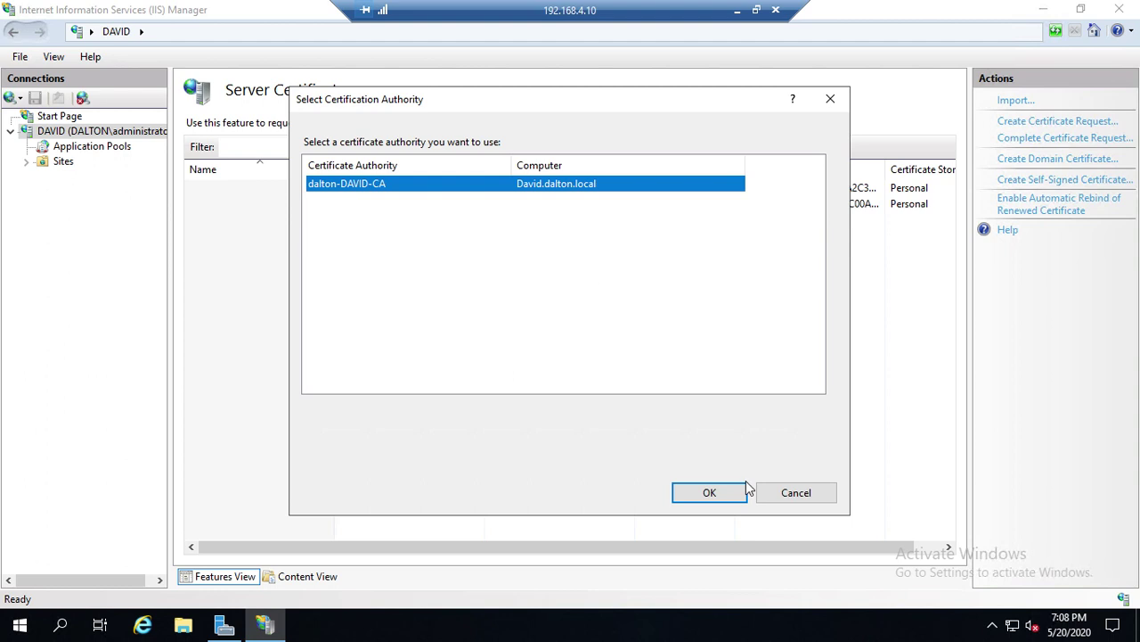
click(721, 492)
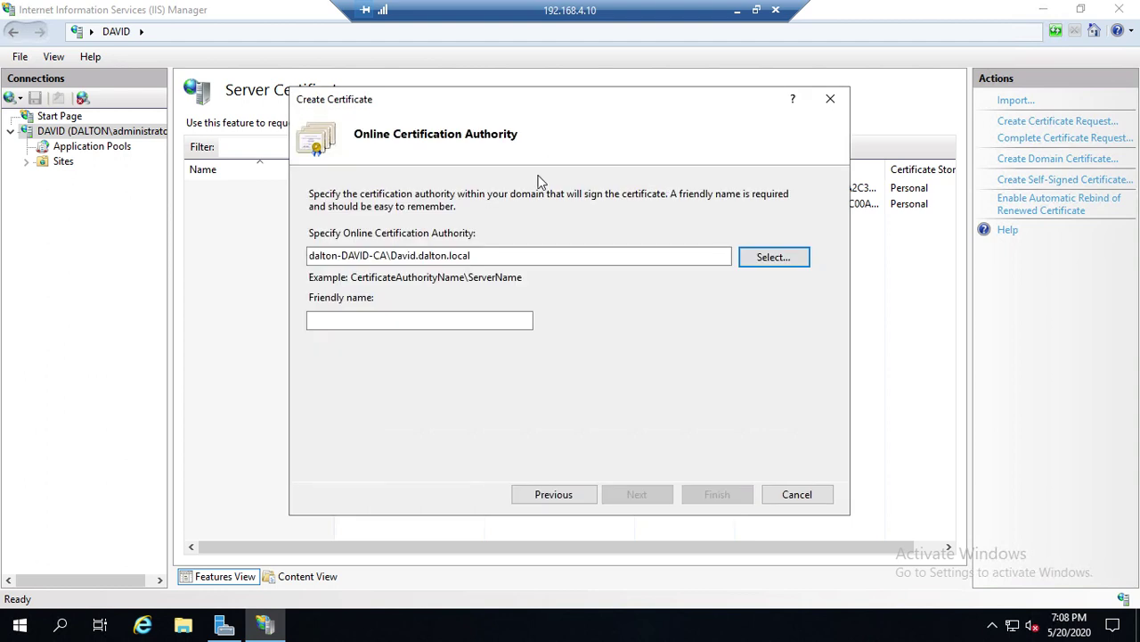
Step: Name the certificate 'SSL Certificate' and finish issuing it
click(415, 323)
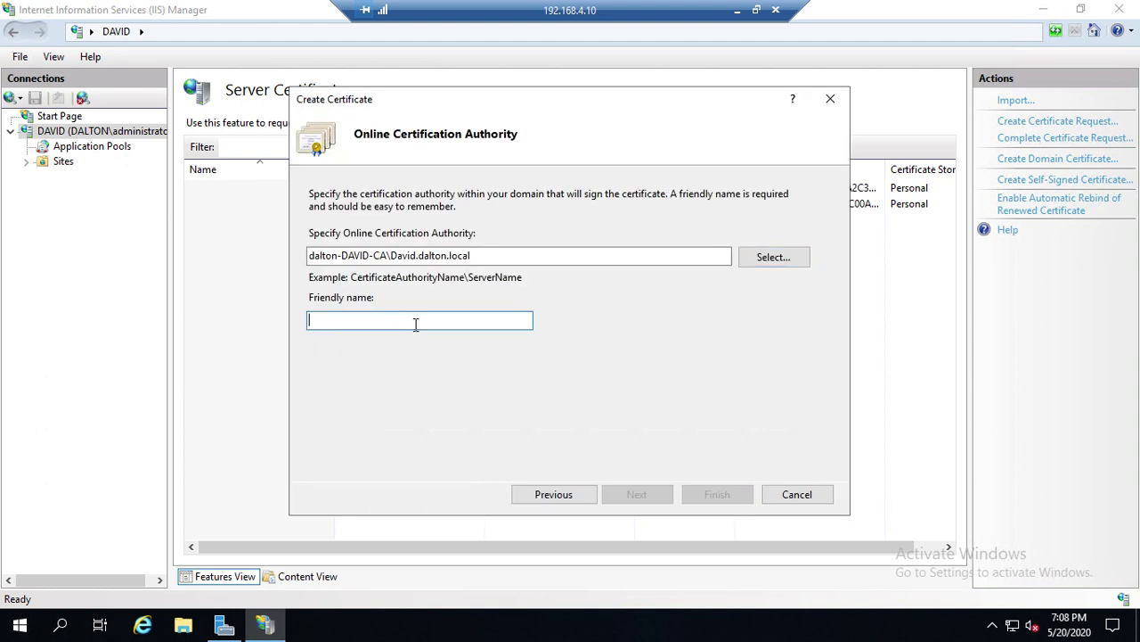
text(SSL Verti)
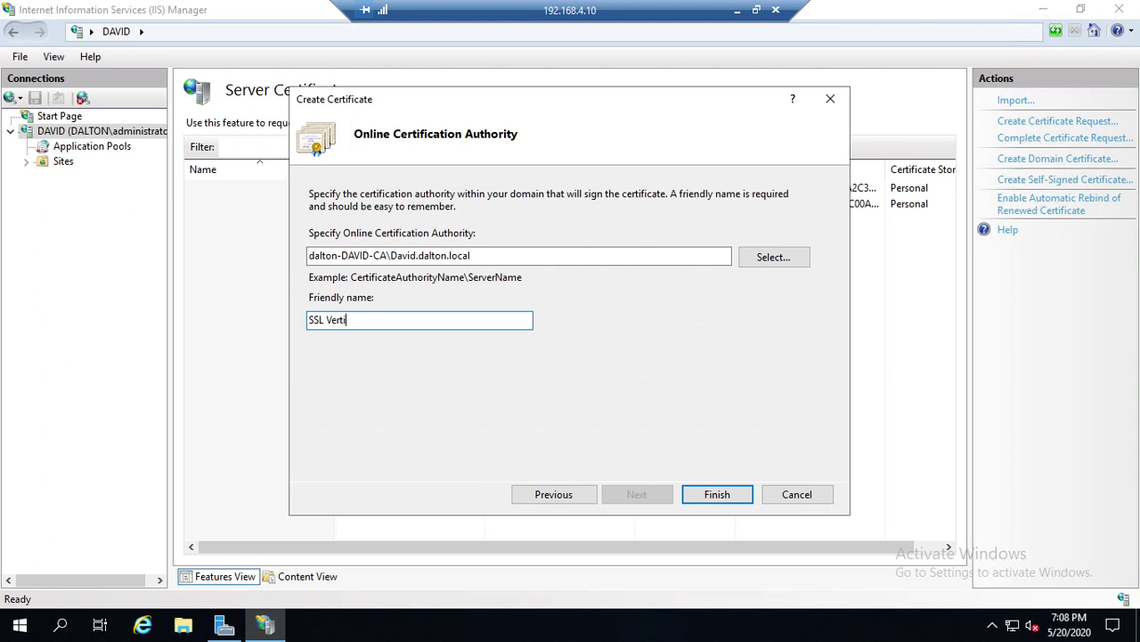
text(fic)
key(BackSpace)
key(BackSpace)
key(BackSpace)
key(BackSpace)
key(BackSpace)
key(BackSpace)
key(BackSpace)
key(BackSpace)
text(Certificate)
click(715, 495)
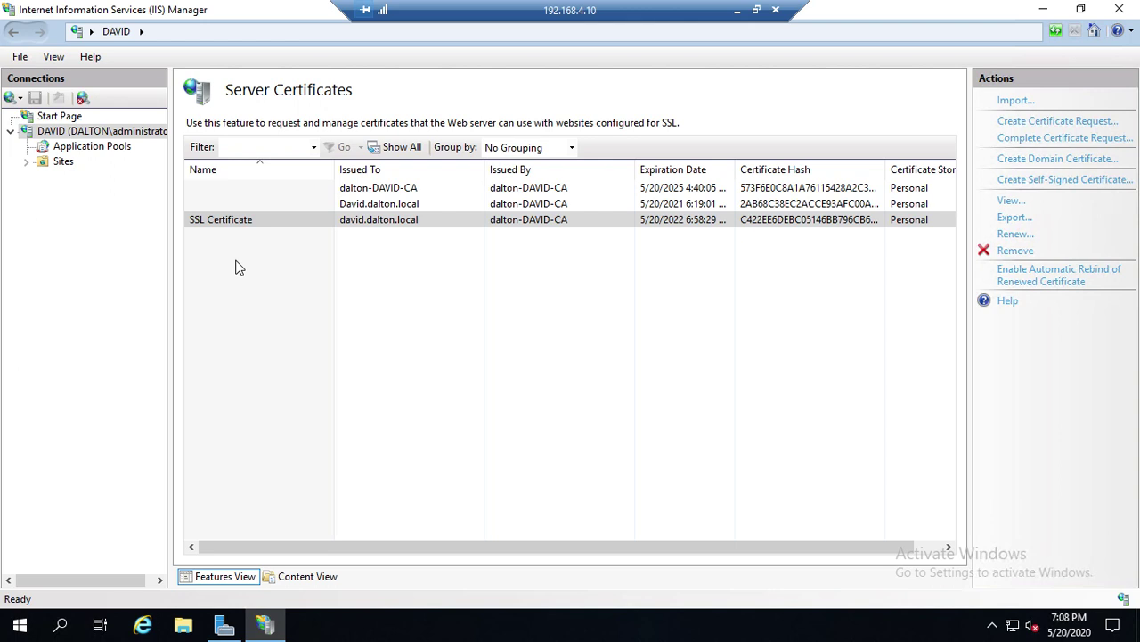
Step: Open the site bindings of Default Web Site
click(62, 161)
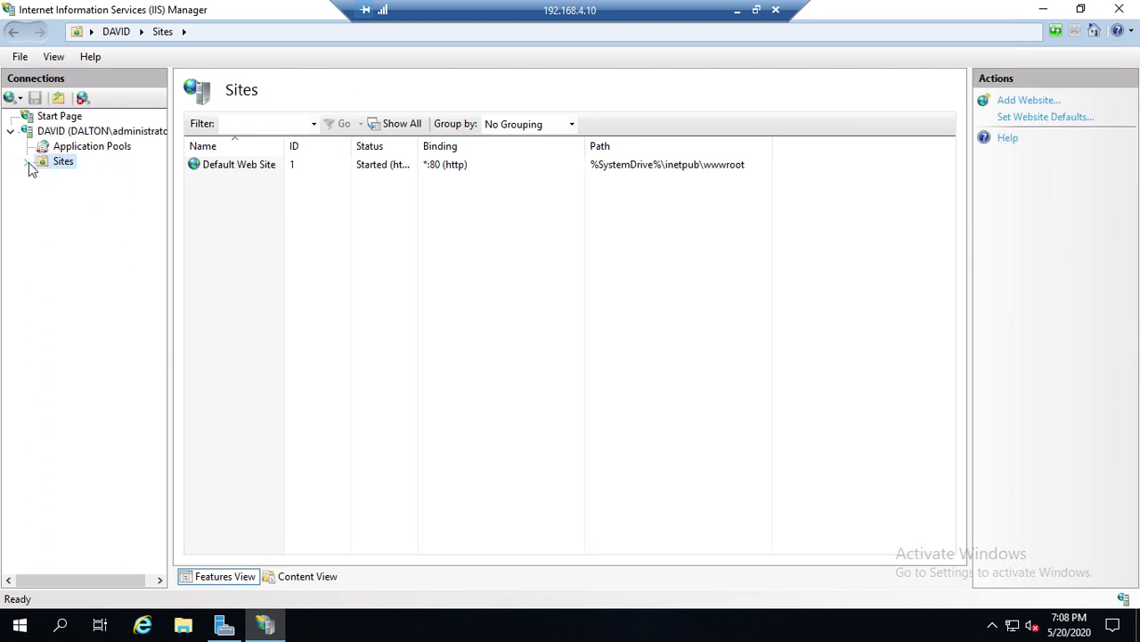
click(28, 162)
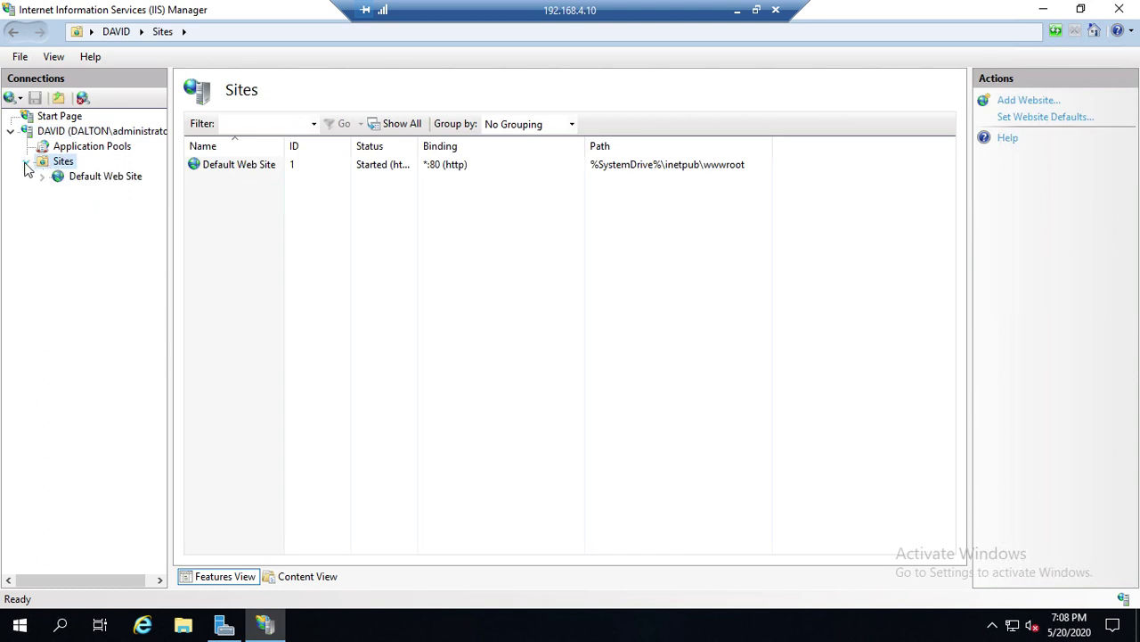
right_click(93, 179)
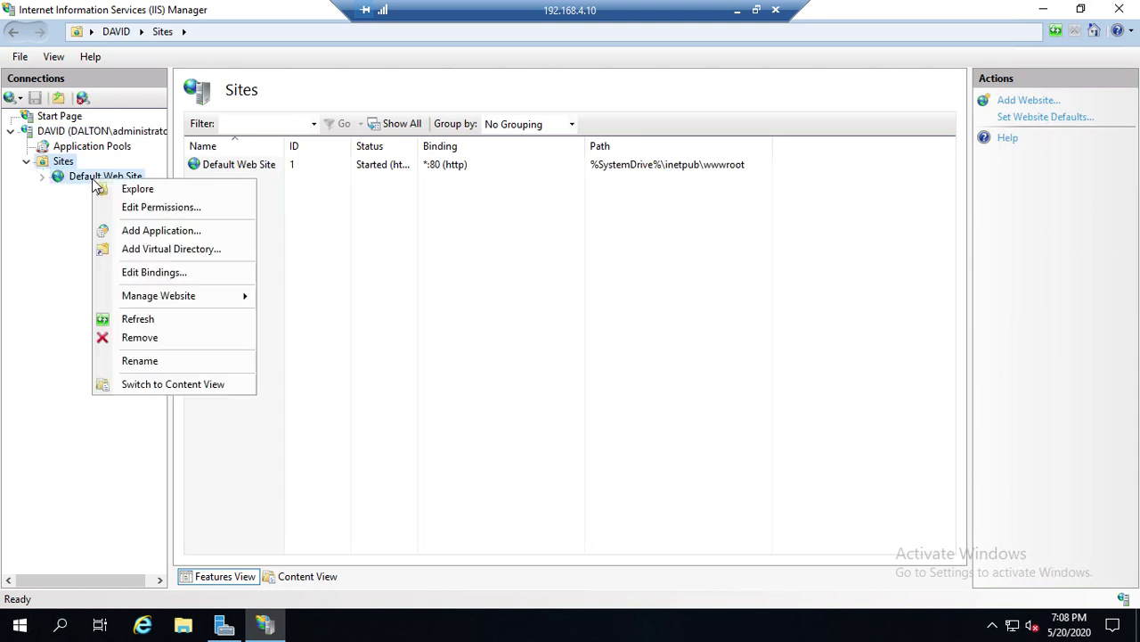
click(175, 280)
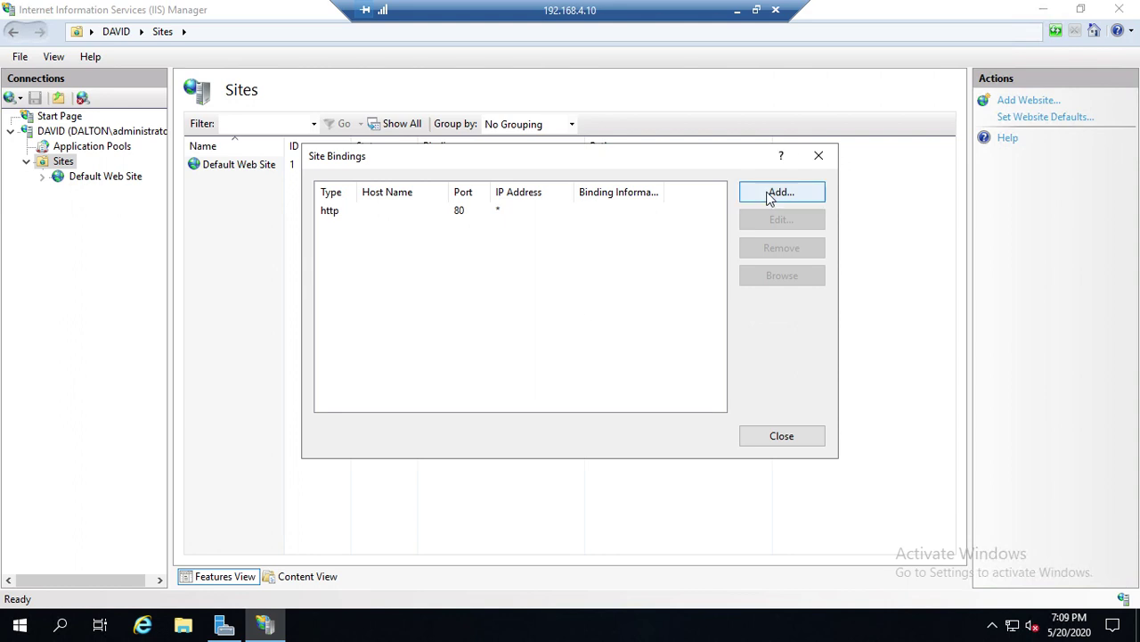
Step: Add an https binding for host david.dalton.local using the SSL Certificate
click(771, 194)
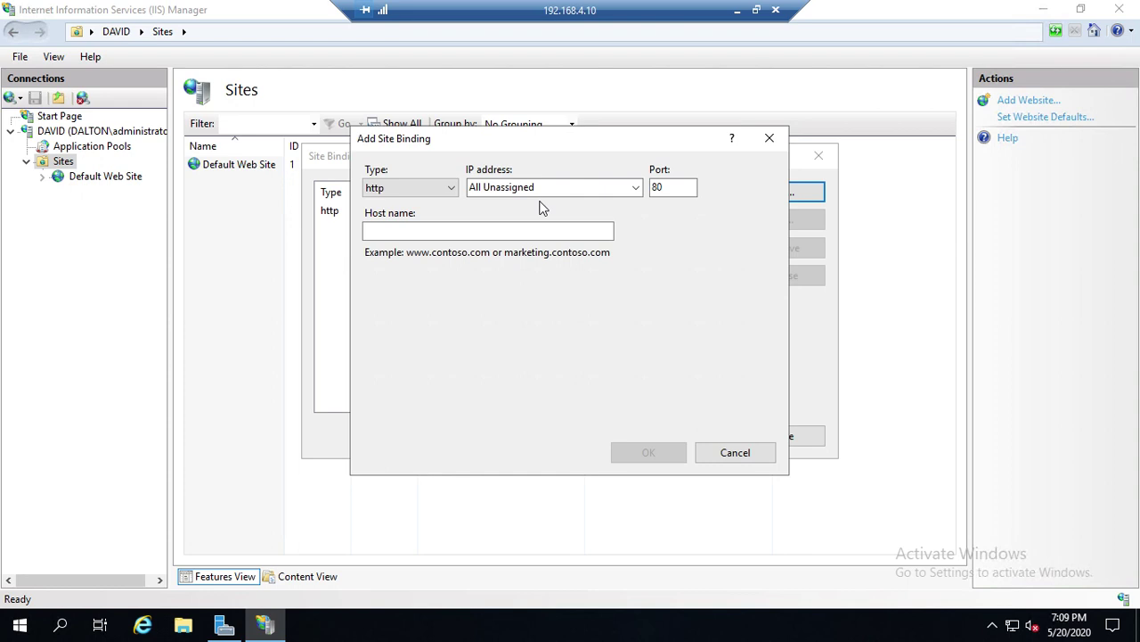
click(452, 188)
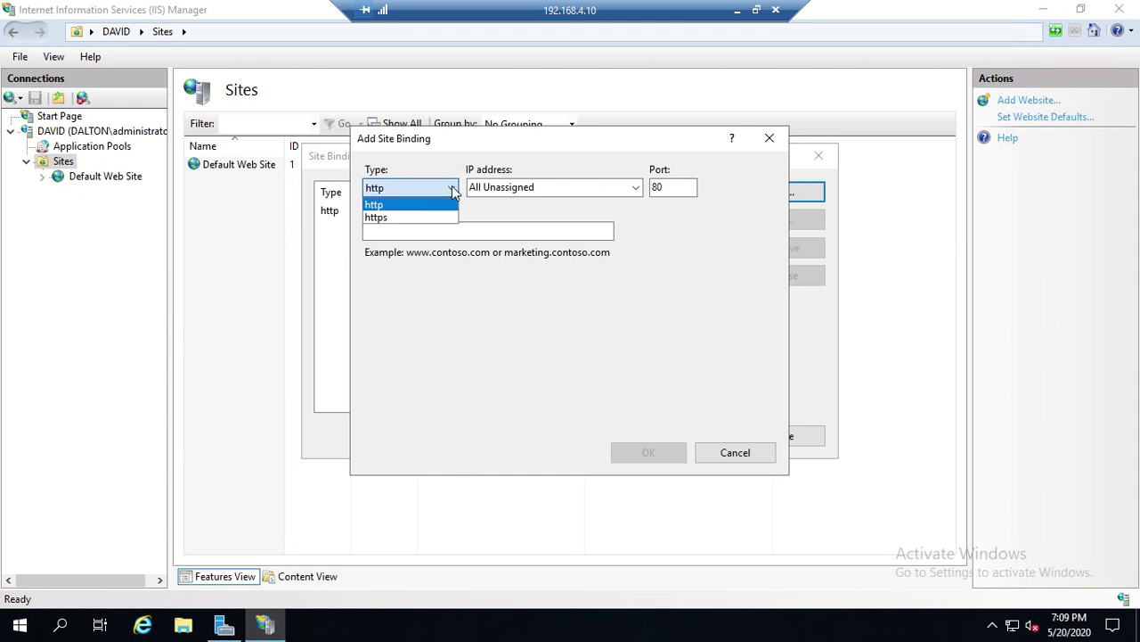
click(379, 218)
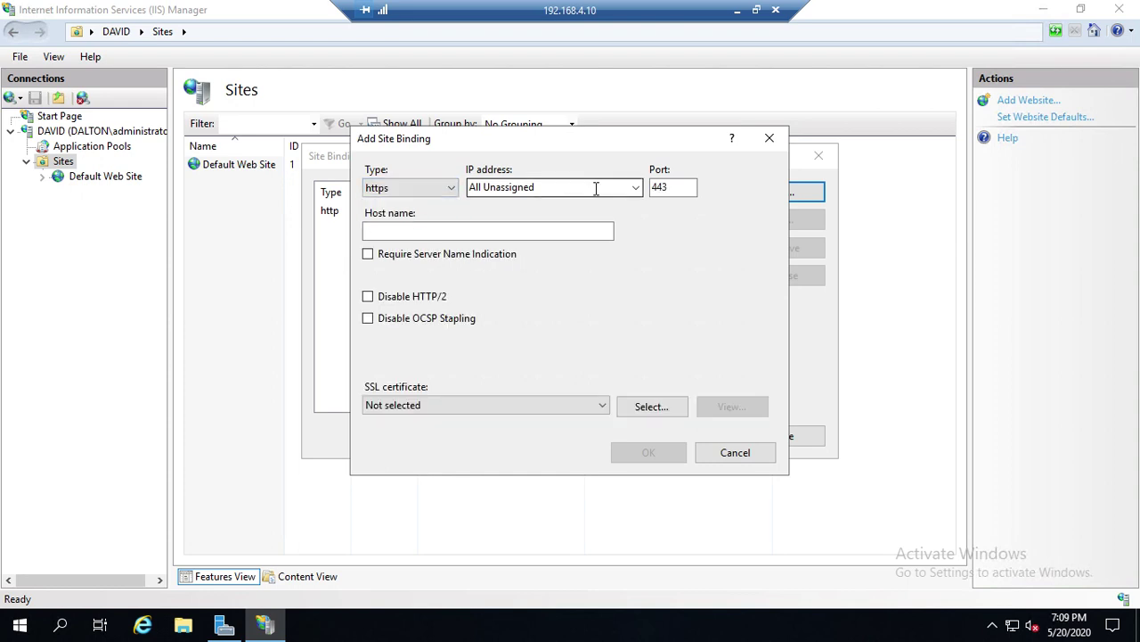
click(508, 231)
text(david.d)
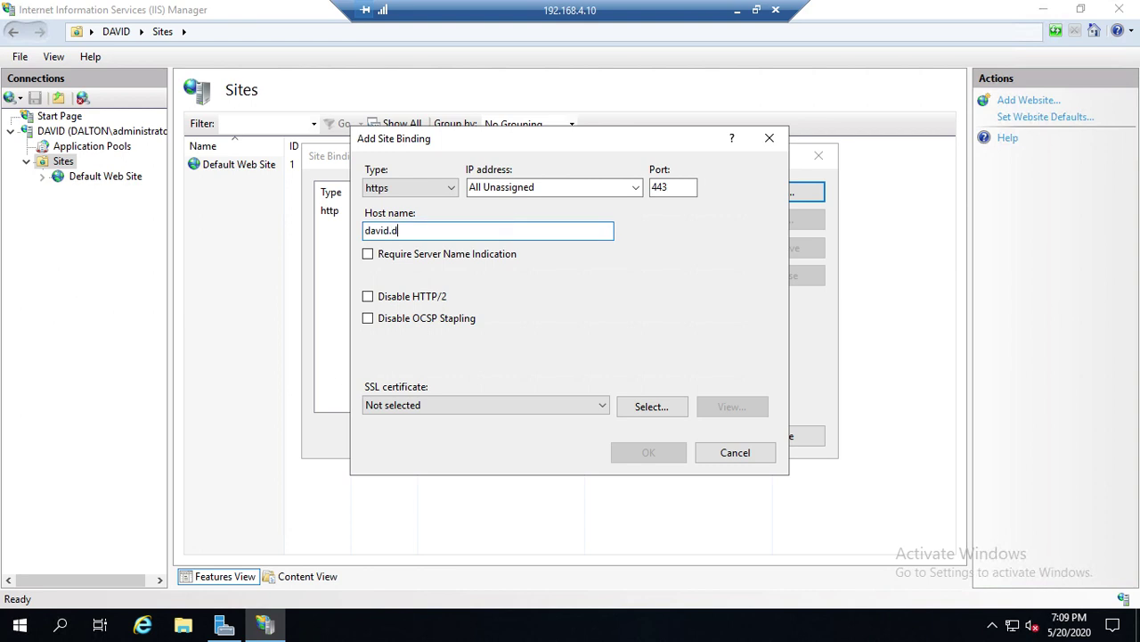
text(alton.local)
click(438, 405)
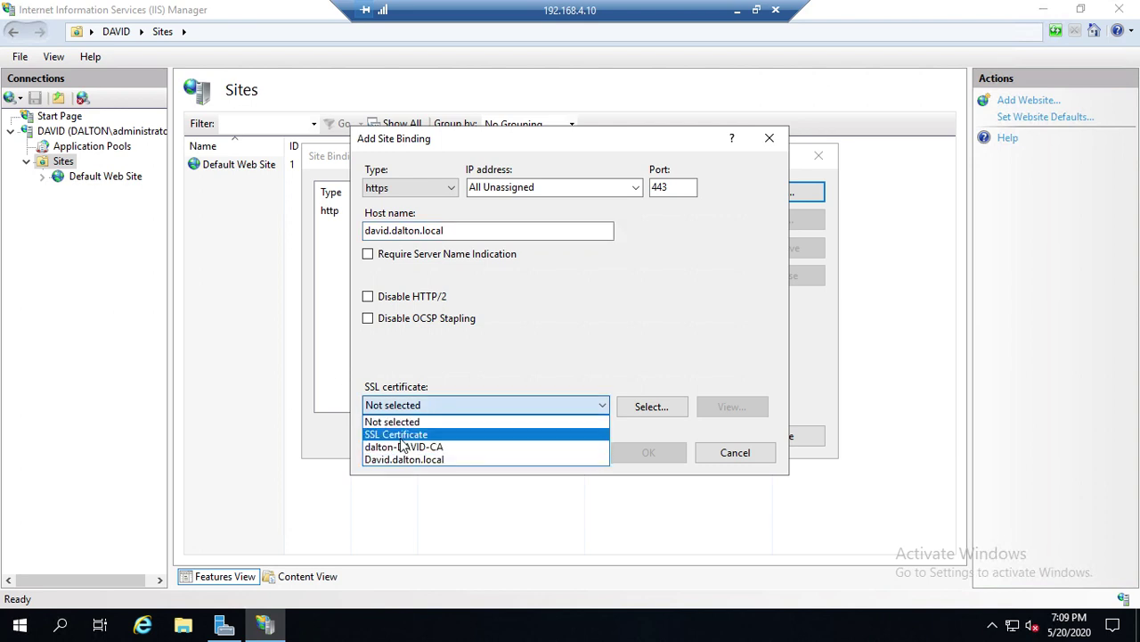
click(400, 436)
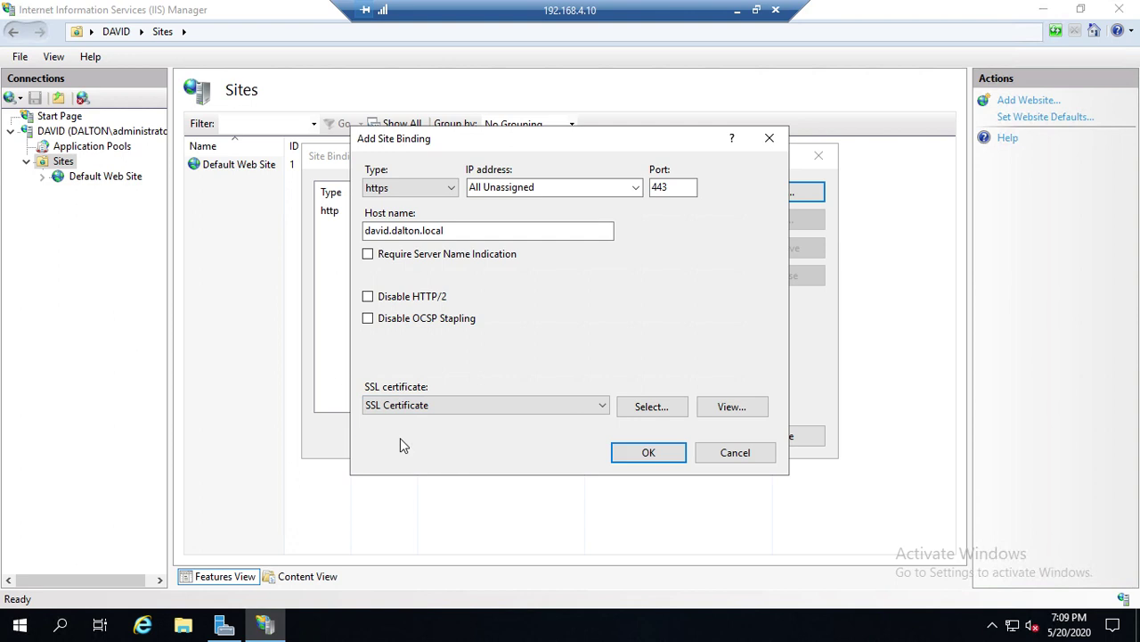
click(660, 456)
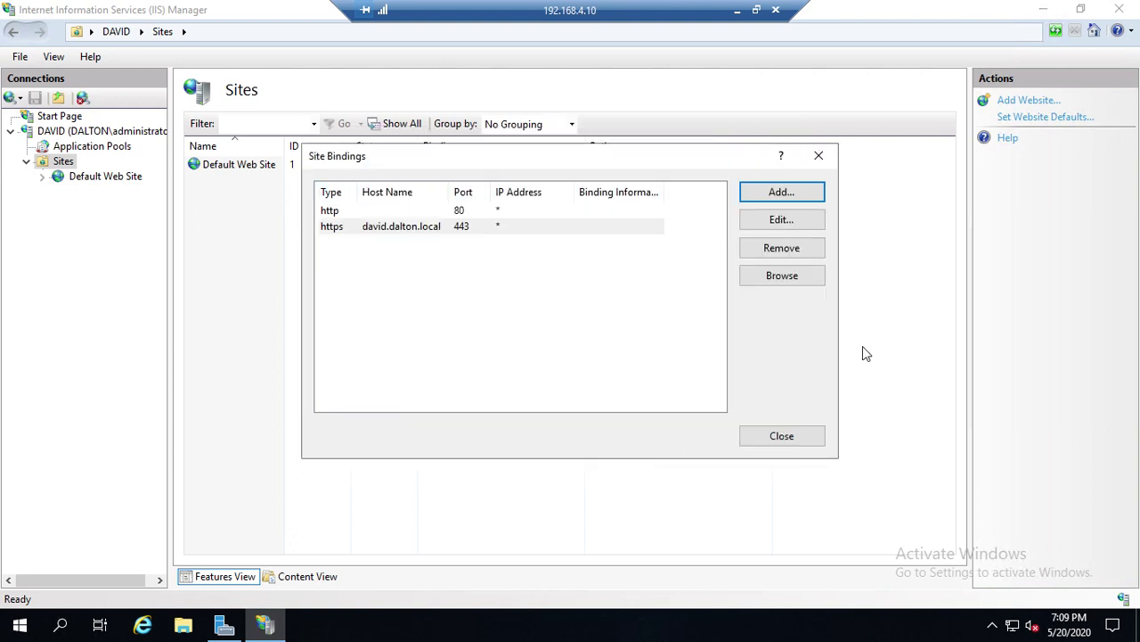
Step: Turn on Require SSL for the CertSrv application, apply it, close IIS Manager and start Internet Explorer
click(778, 436)
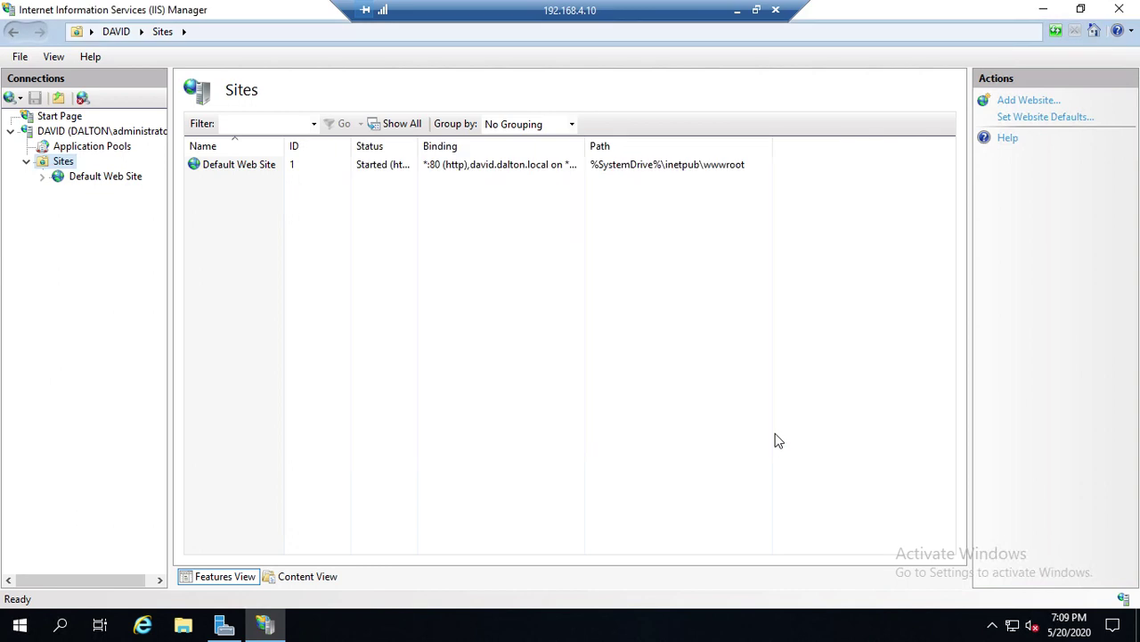
click(42, 177)
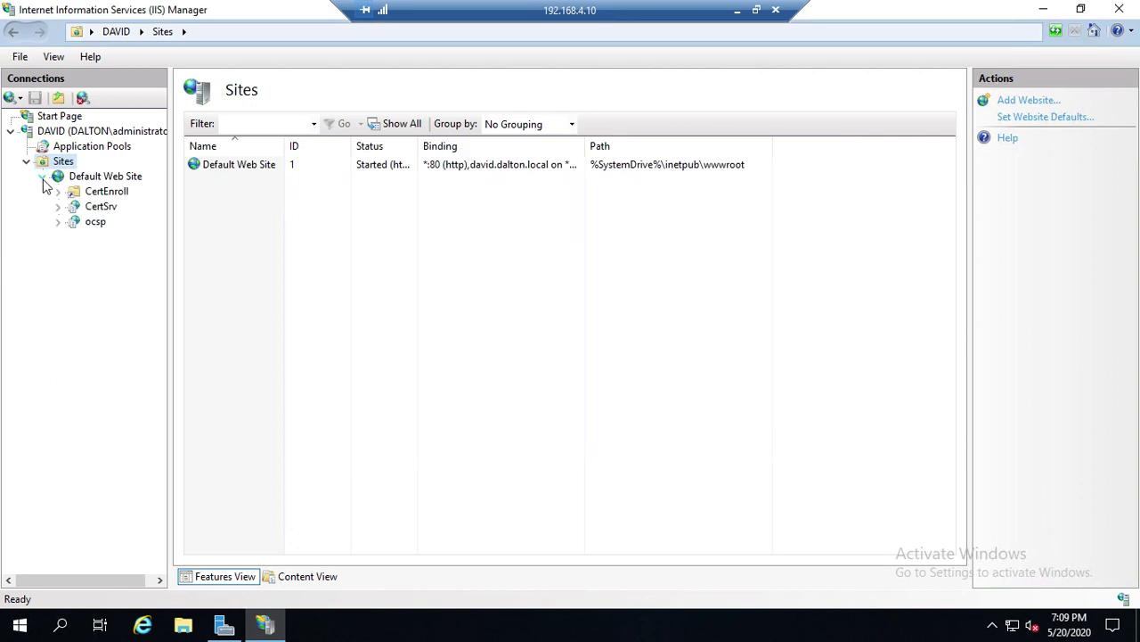
click(99, 208)
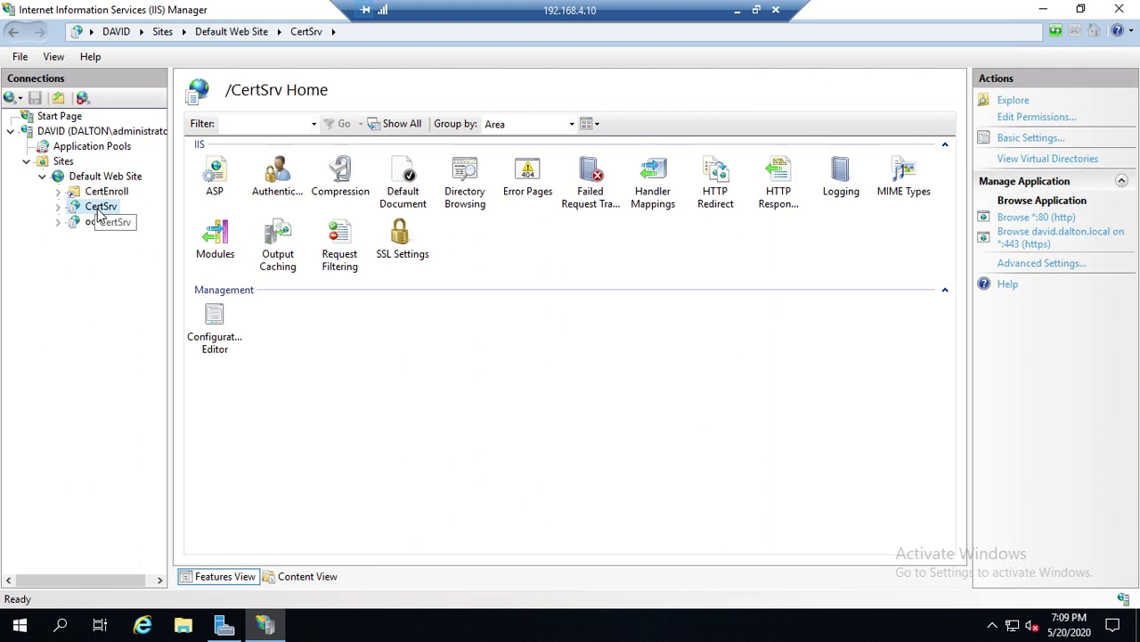
click(406, 248)
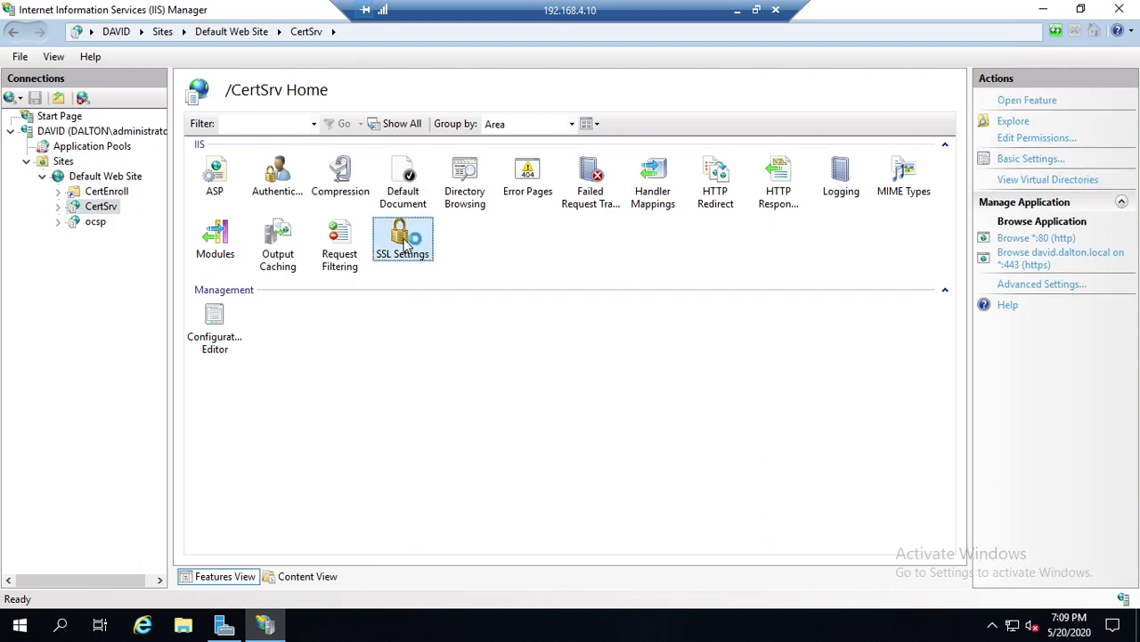
double_click(406, 245)
click(232, 143)
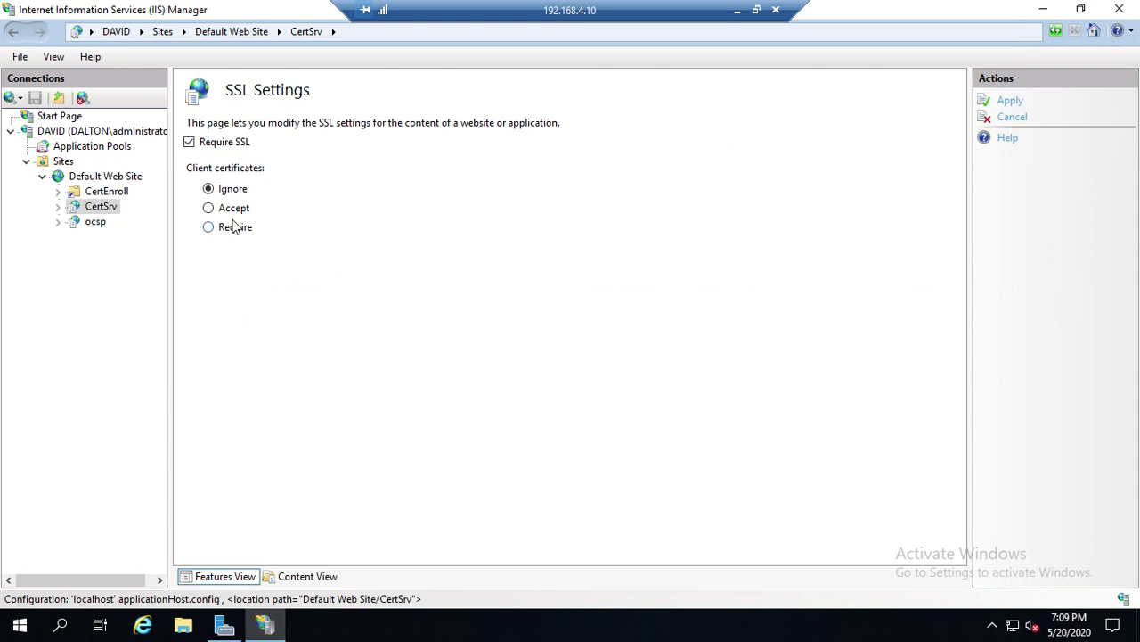
click(1010, 105)
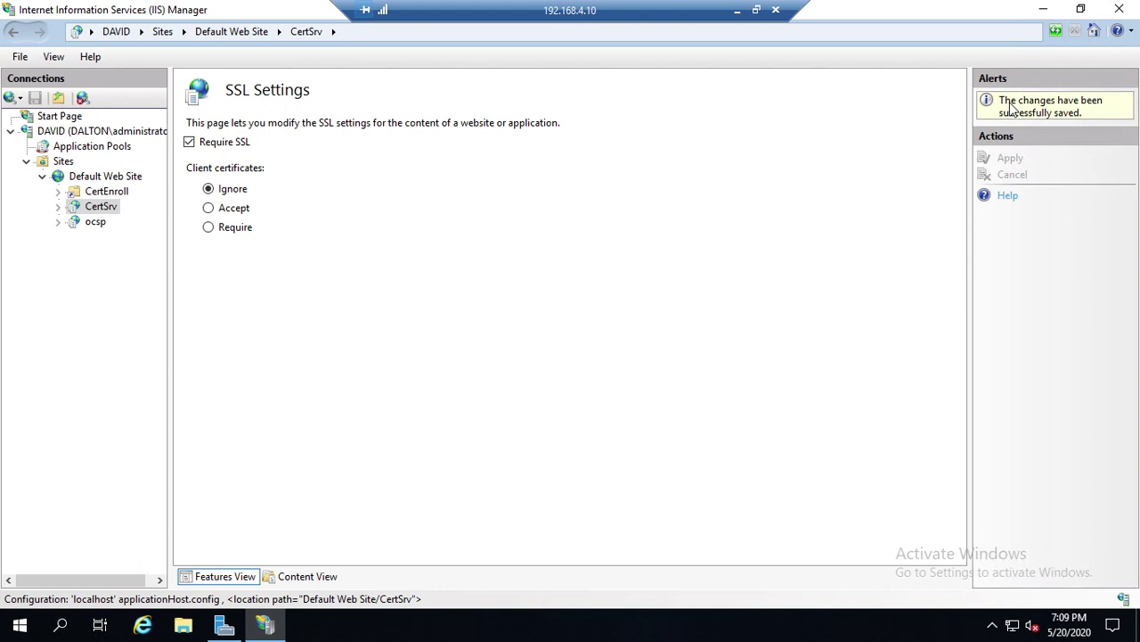
click(1121, 9)
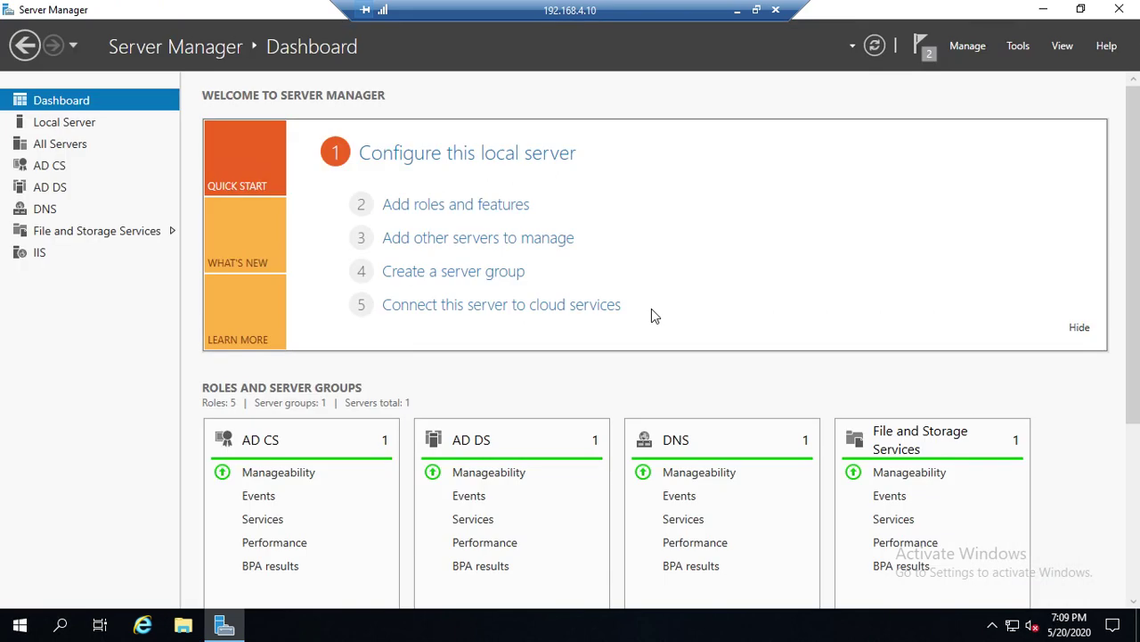
click(143, 625)
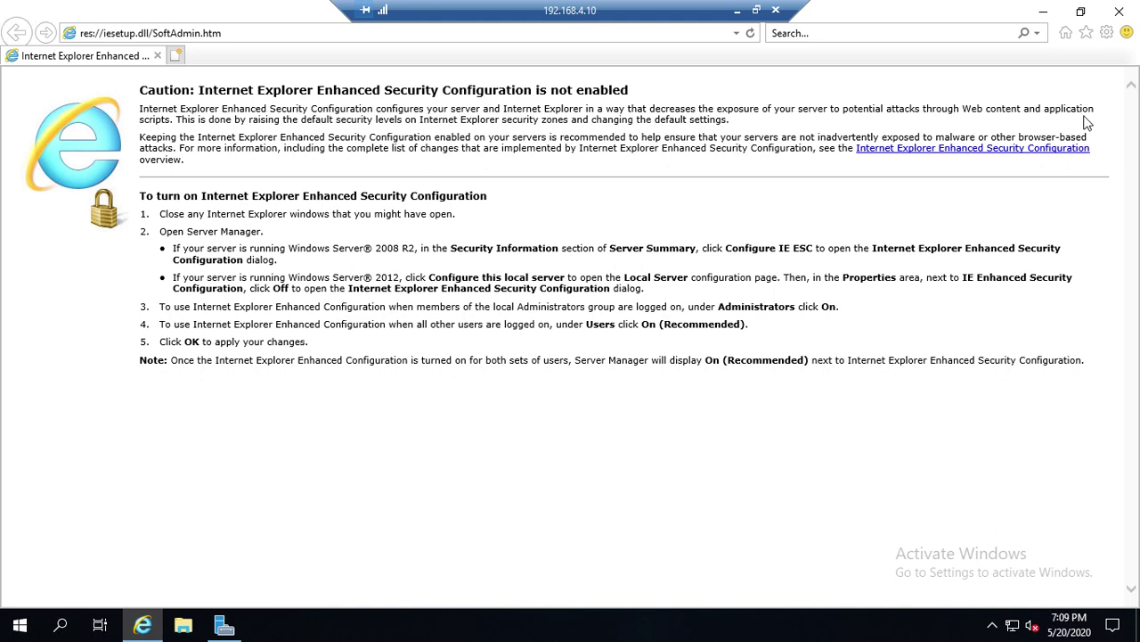
Step: Open the Trusted sites zone's website list in Internet Options
click(1107, 32)
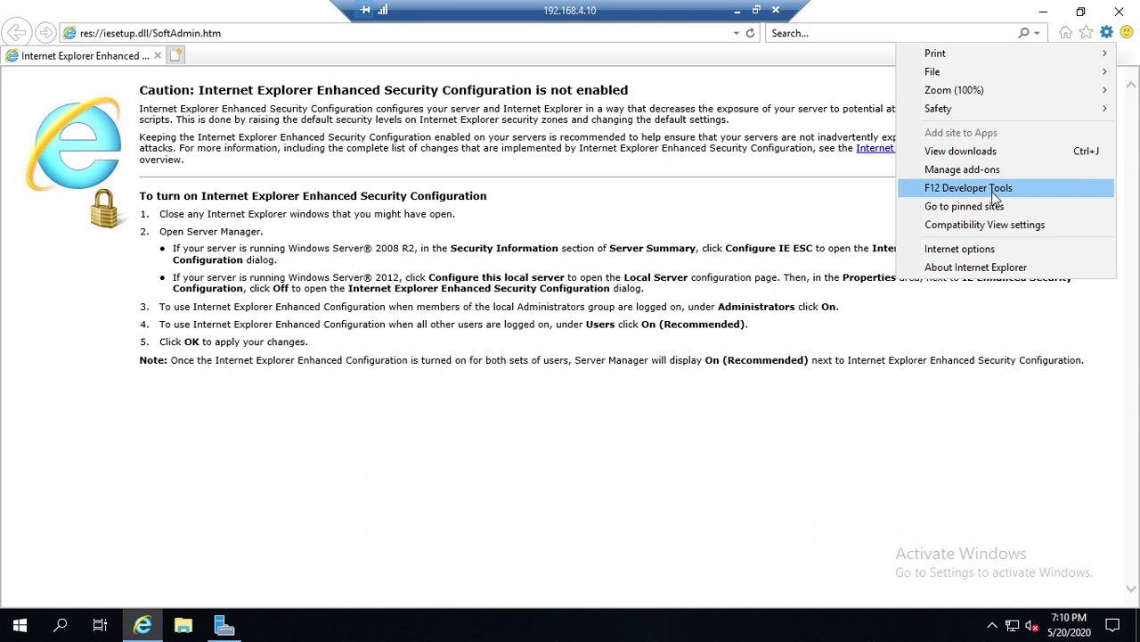
click(971, 254)
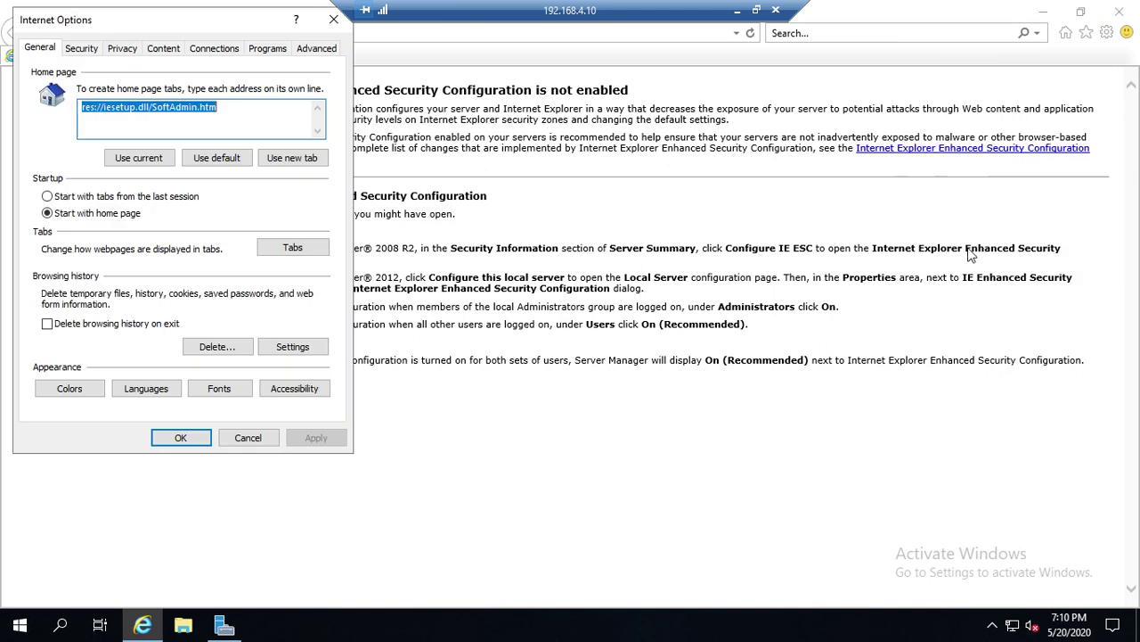
click(93, 52)
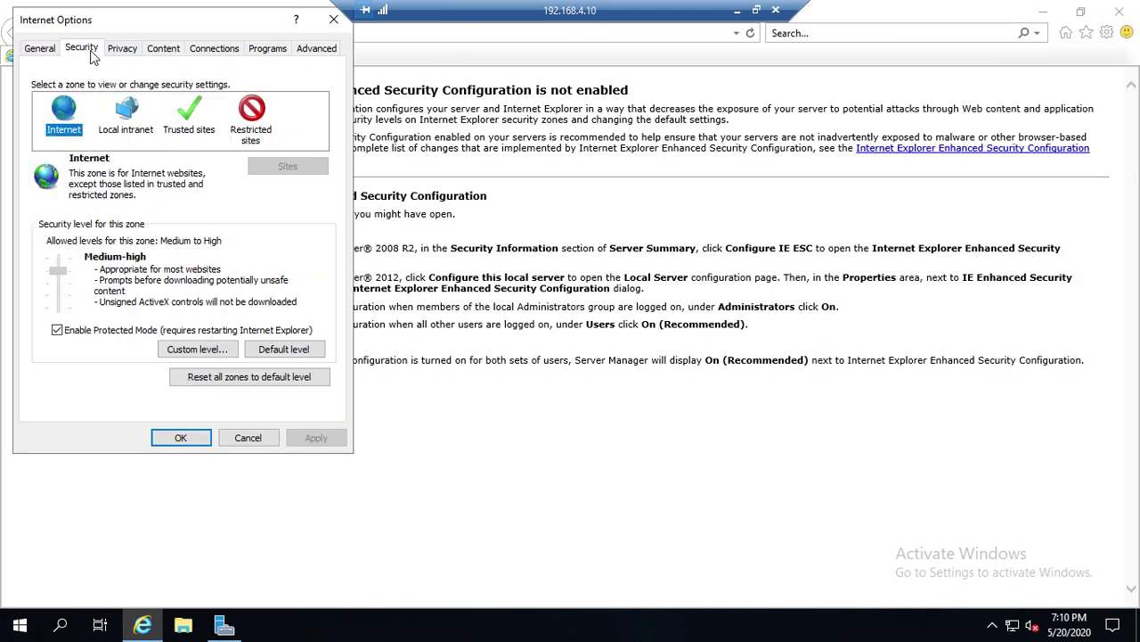
click(198, 124)
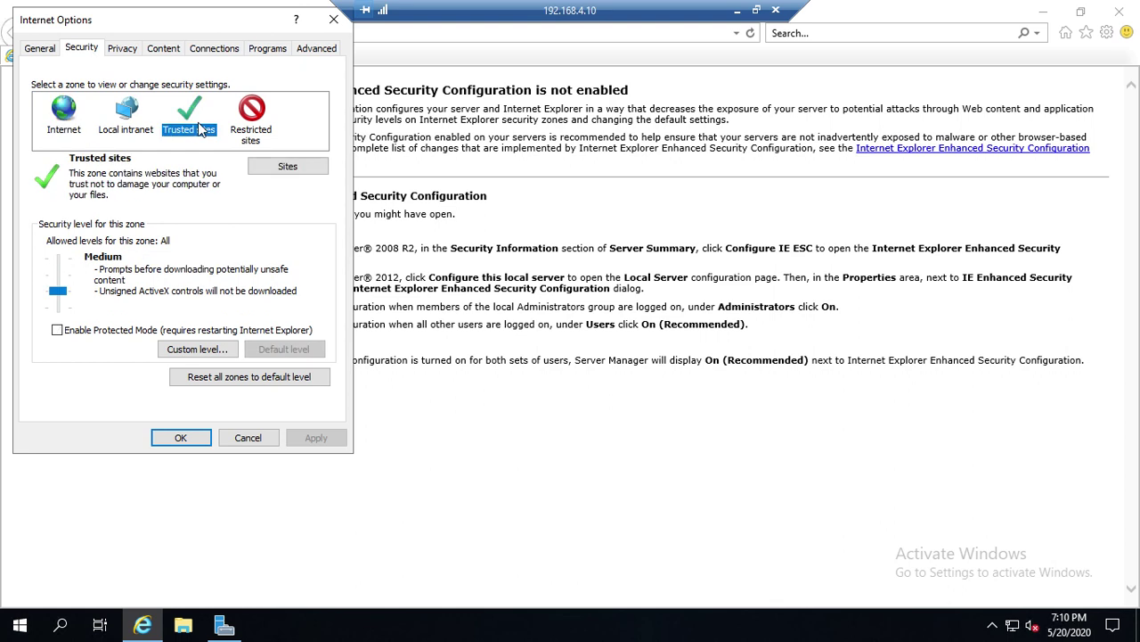
click(287, 166)
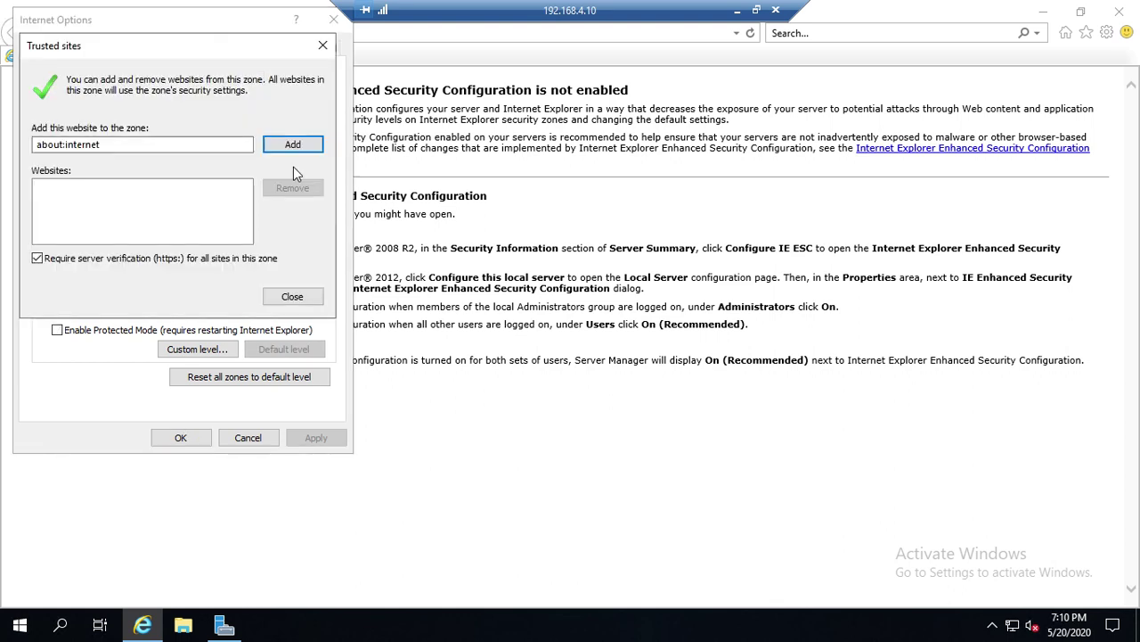
click(158, 142)
key(ctrl+a)
text(da)
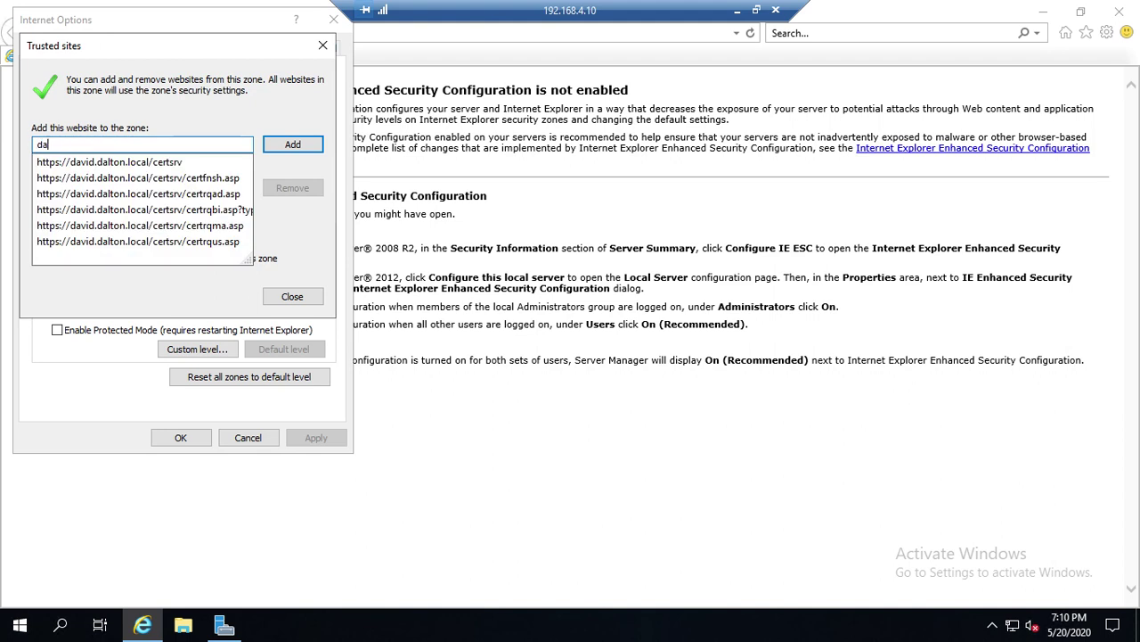
text(vid.dalton.local)
click(294, 143)
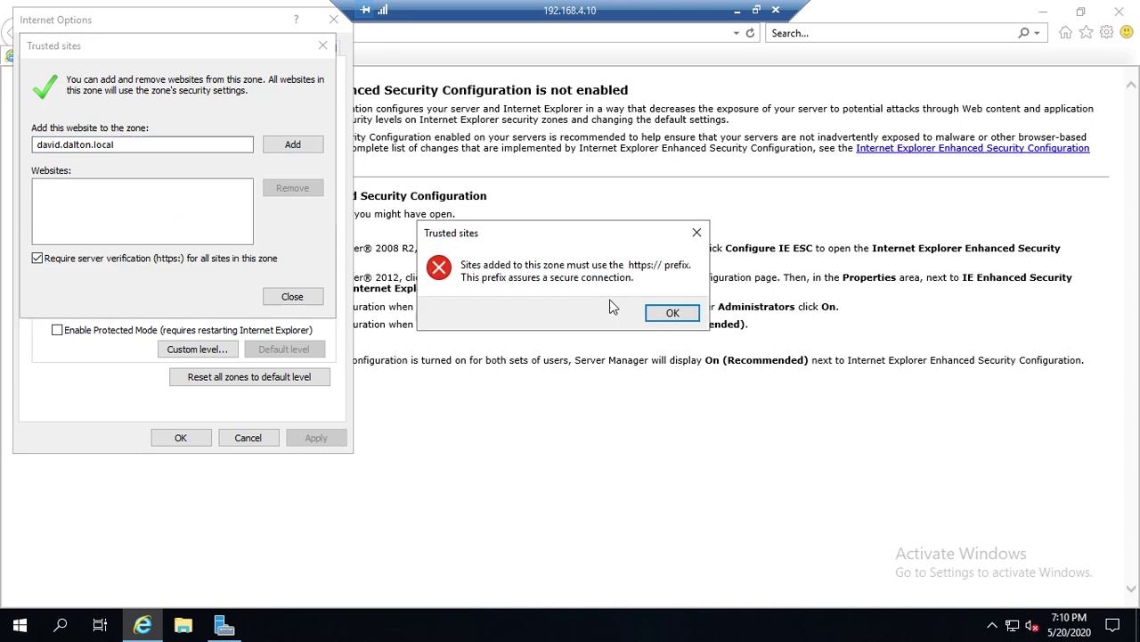
click(670, 314)
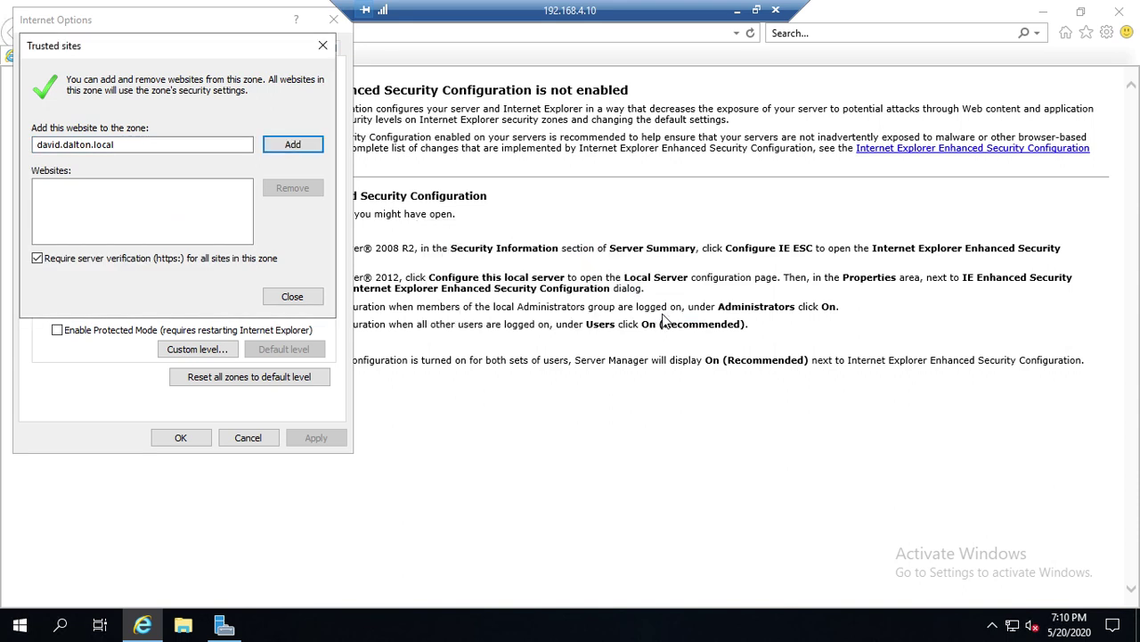
click(35, 147)
click(38, 147)
text(https)
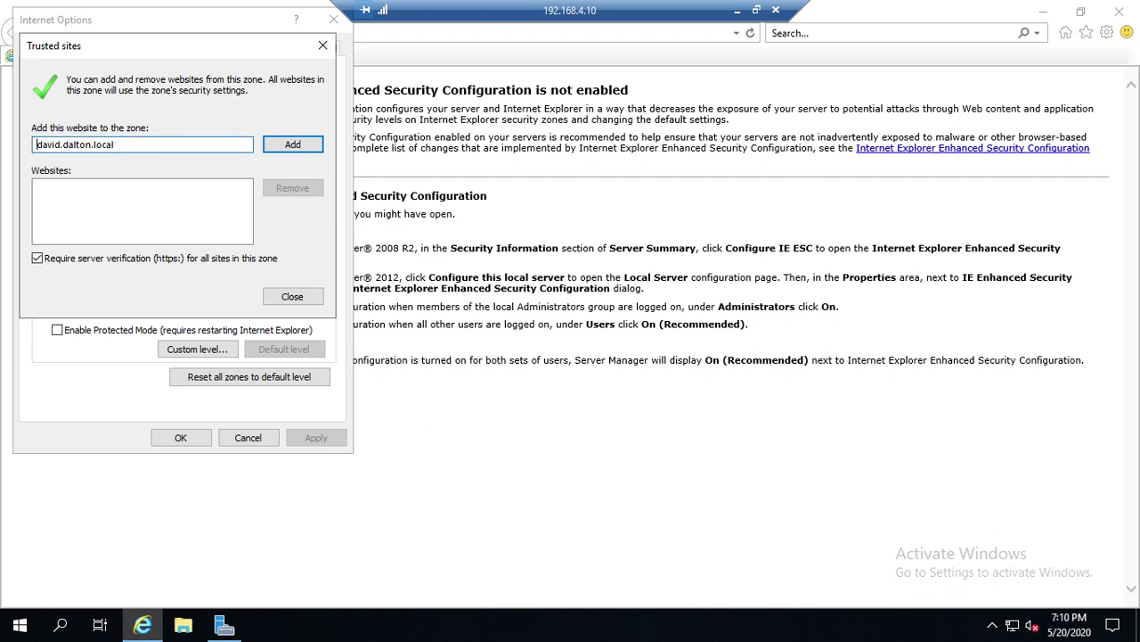
text(://)
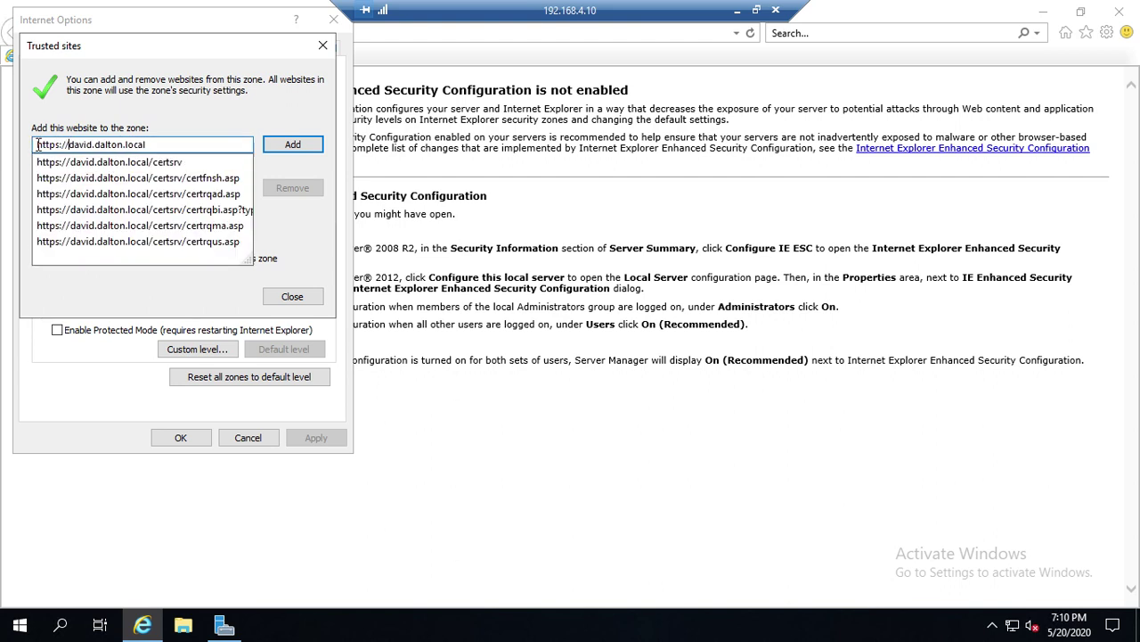
click(286, 146)
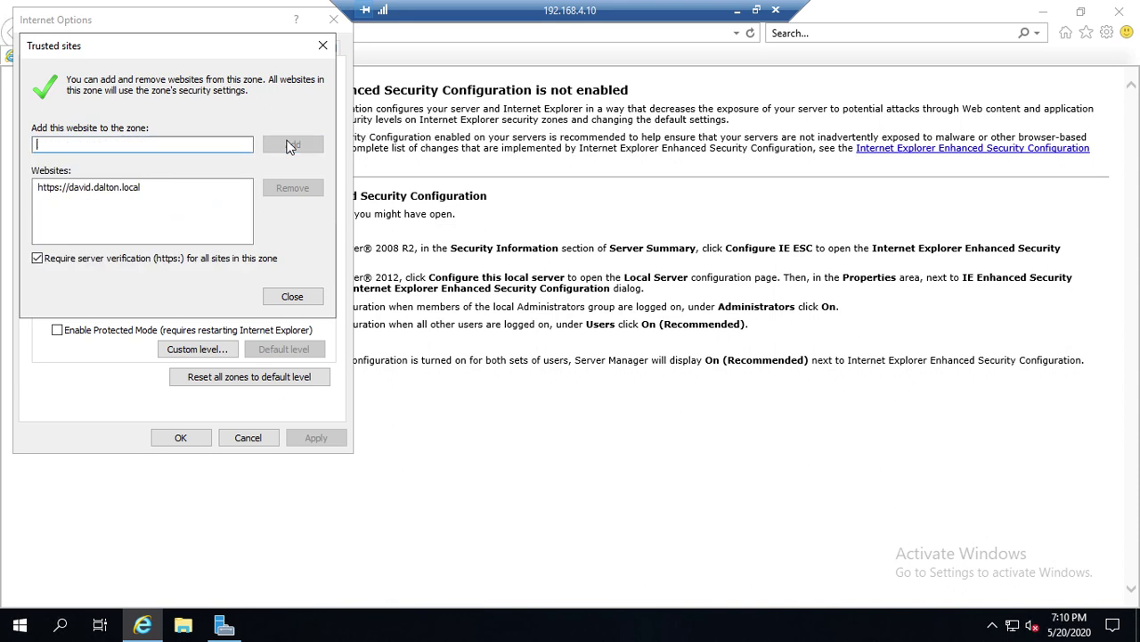
click(294, 297)
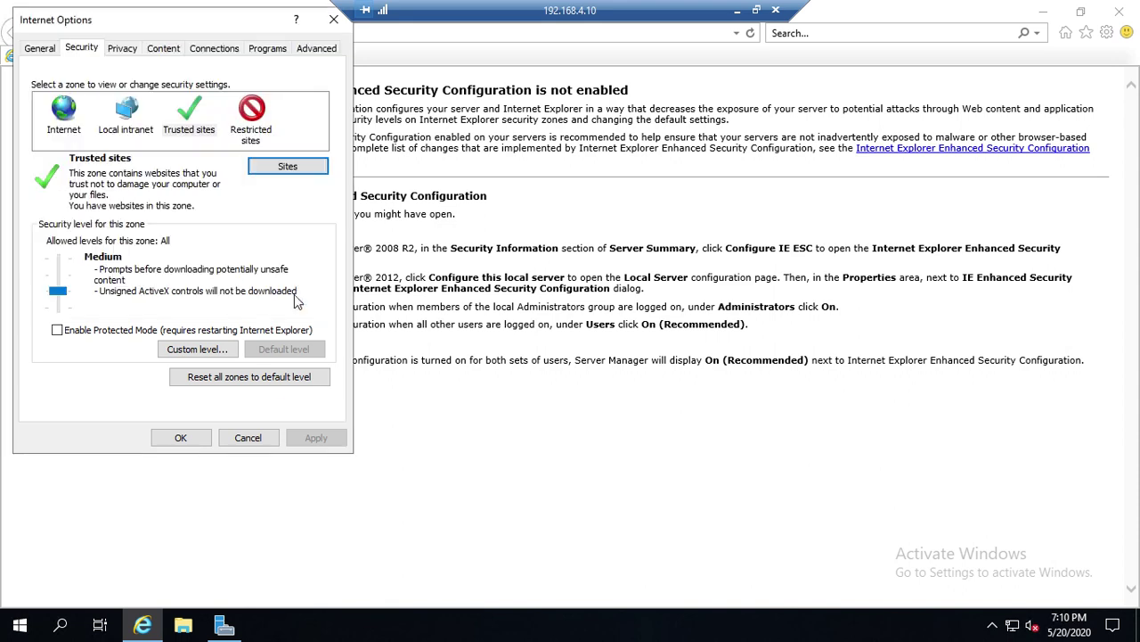
click(180, 440)
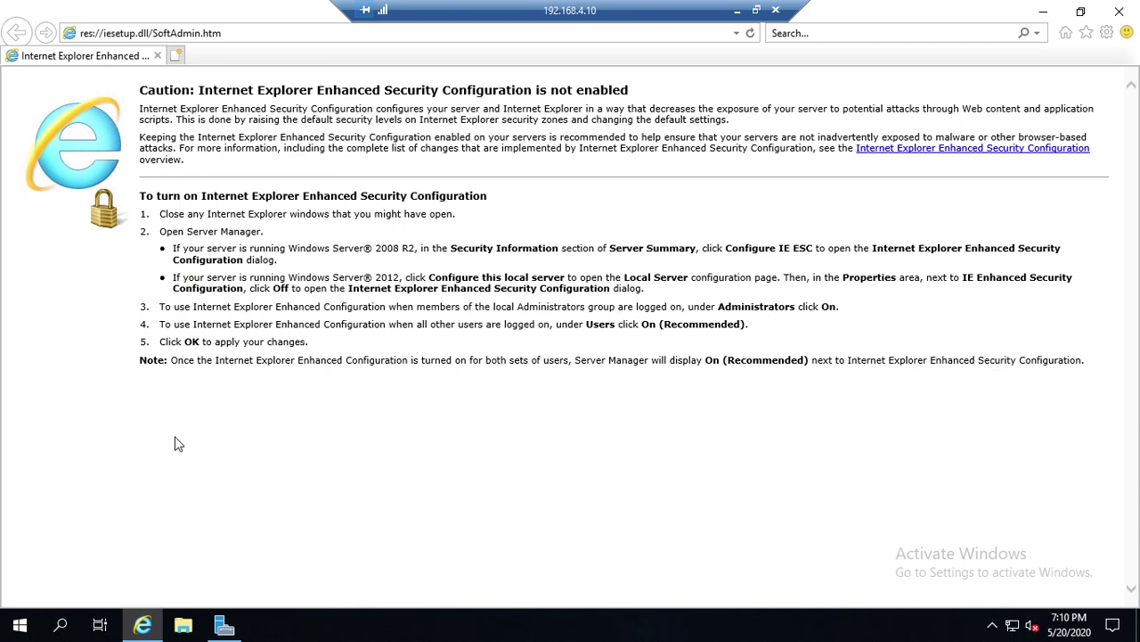
click(253, 33)
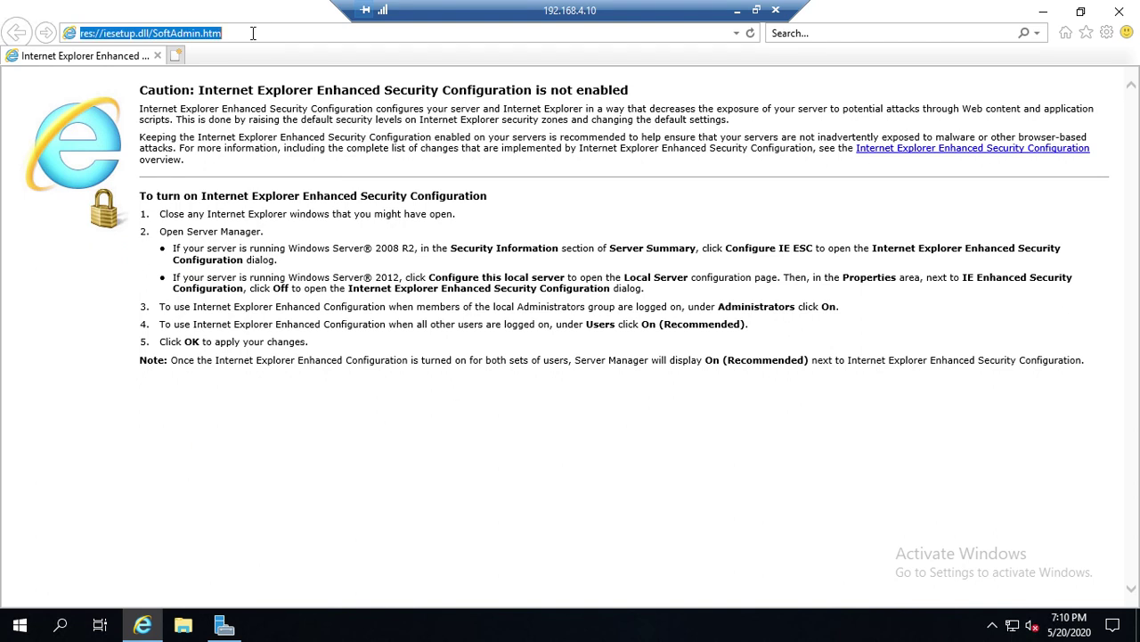
text(https)
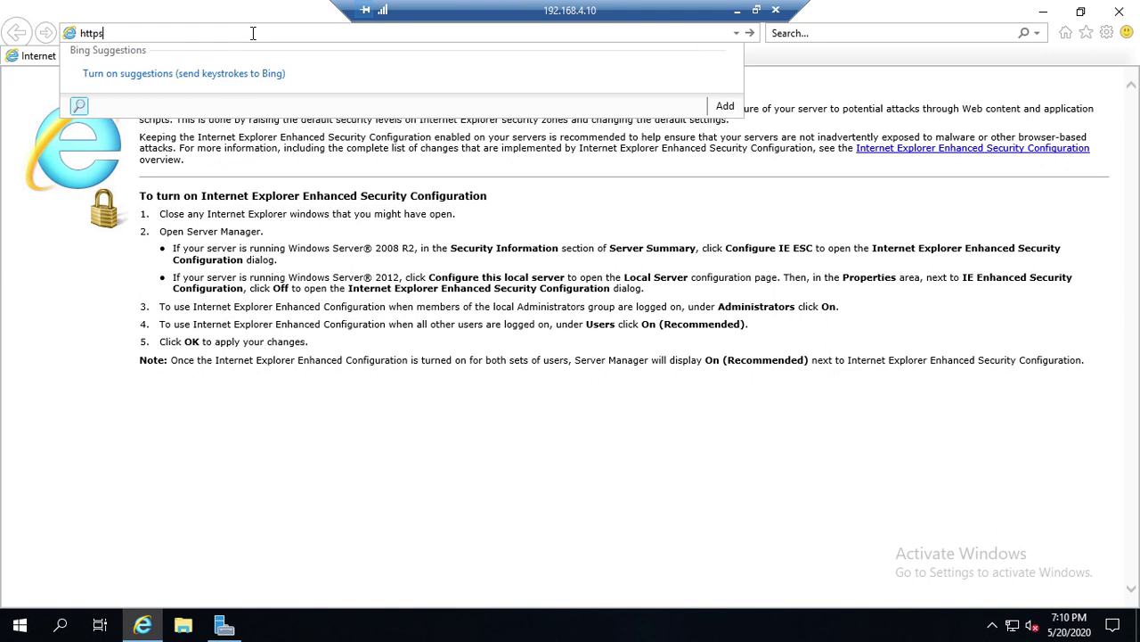
text(://davi)
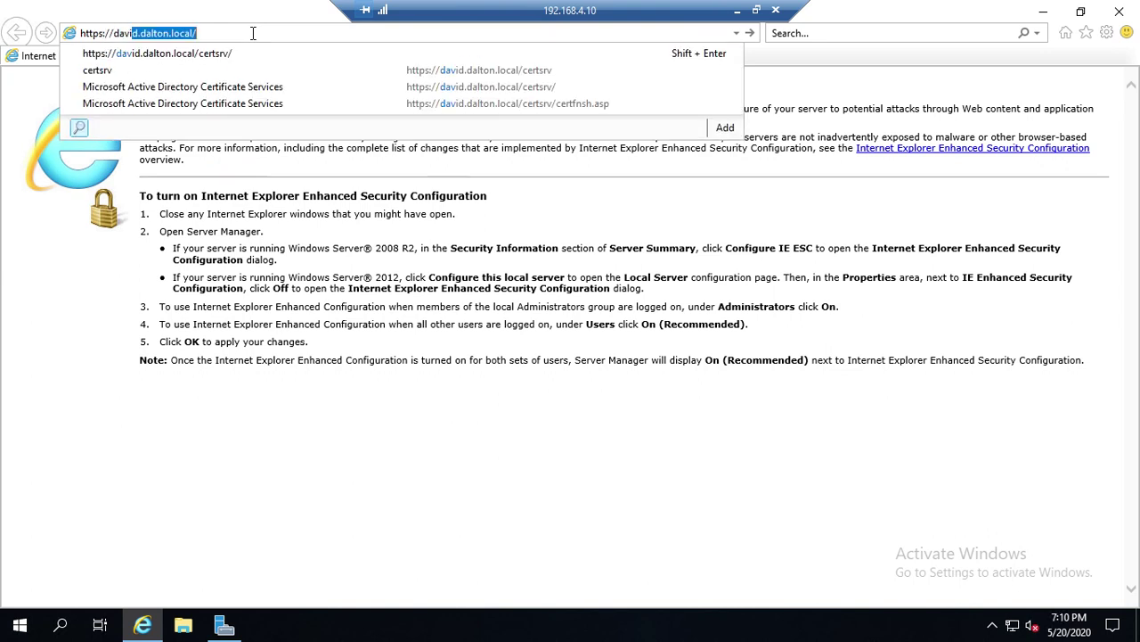
text(d.dalton.local)
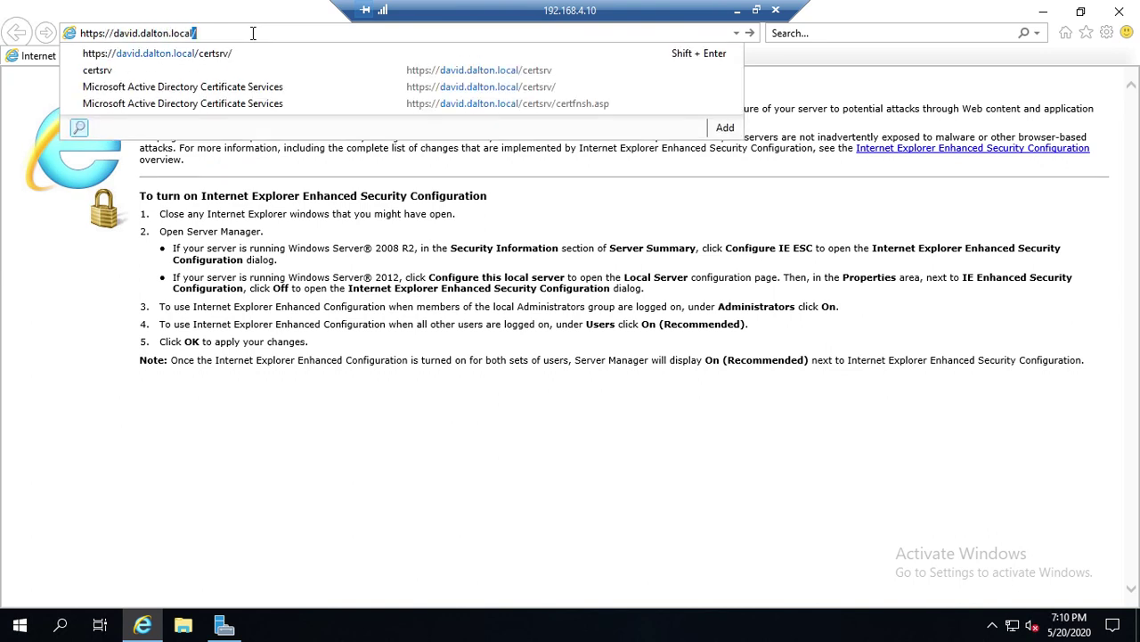
text(/certsrv)
key(Return)
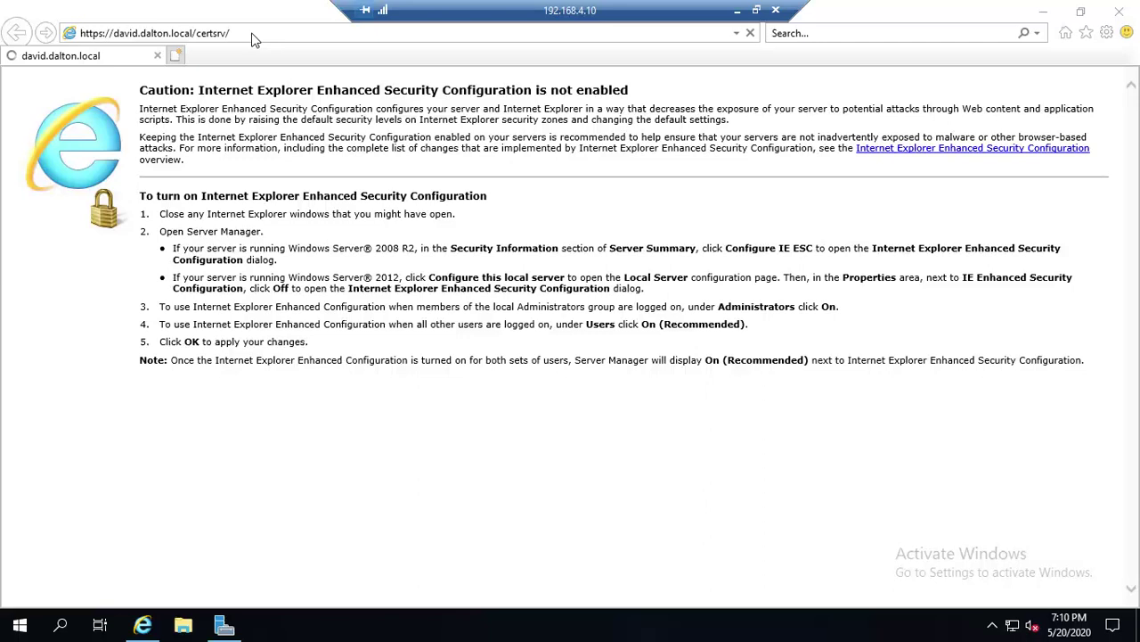
text(administrator)
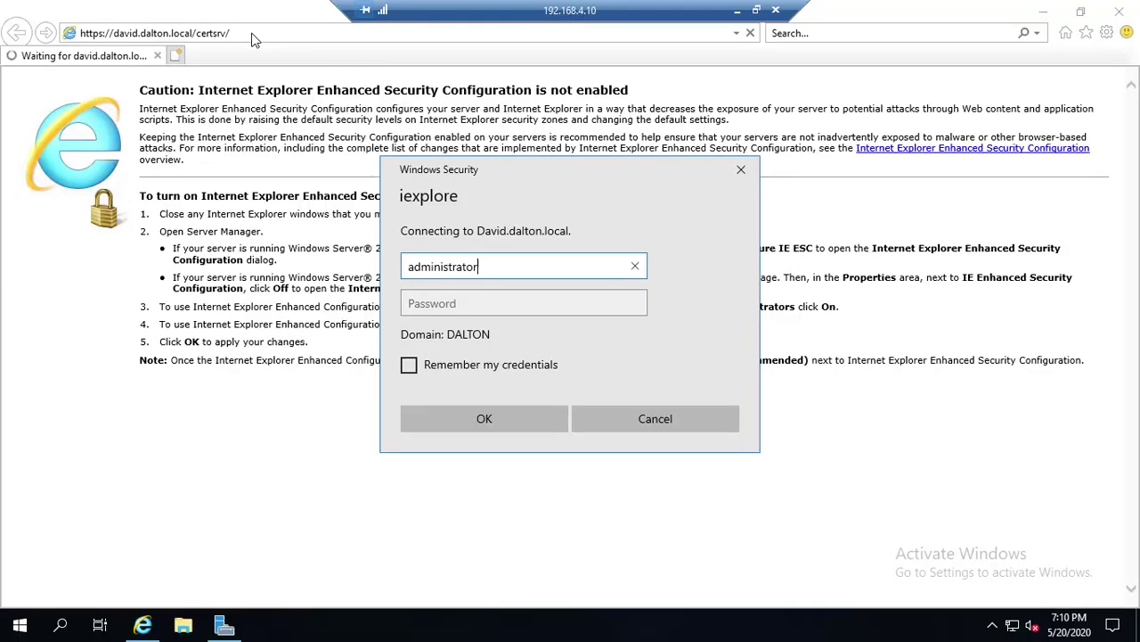
key(Tab)
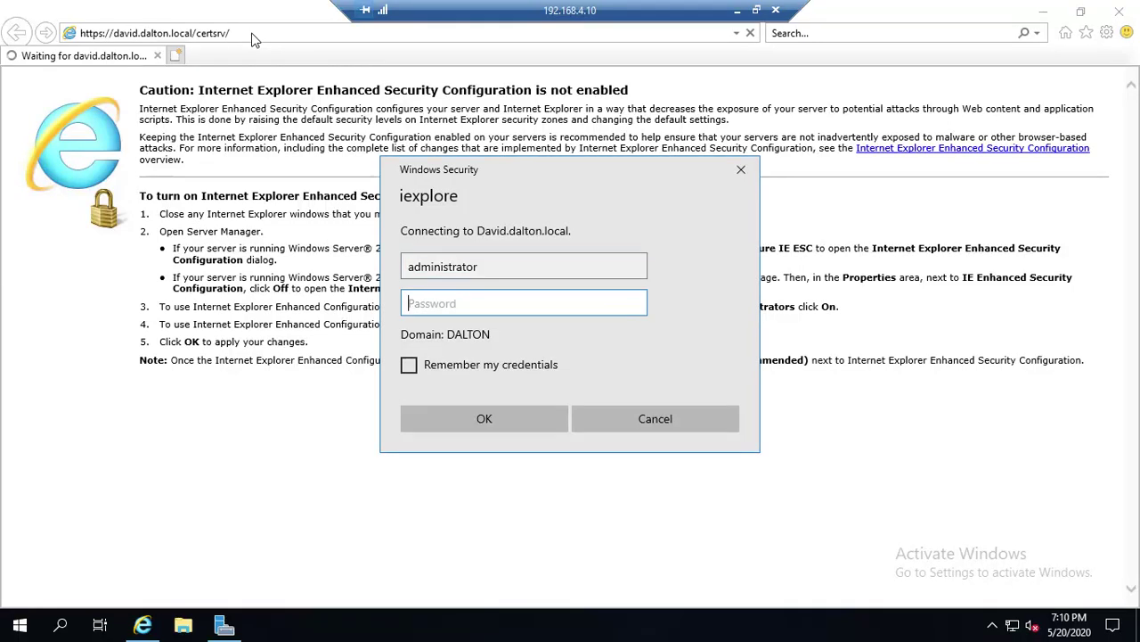
text(•••••••••)
key(Return)
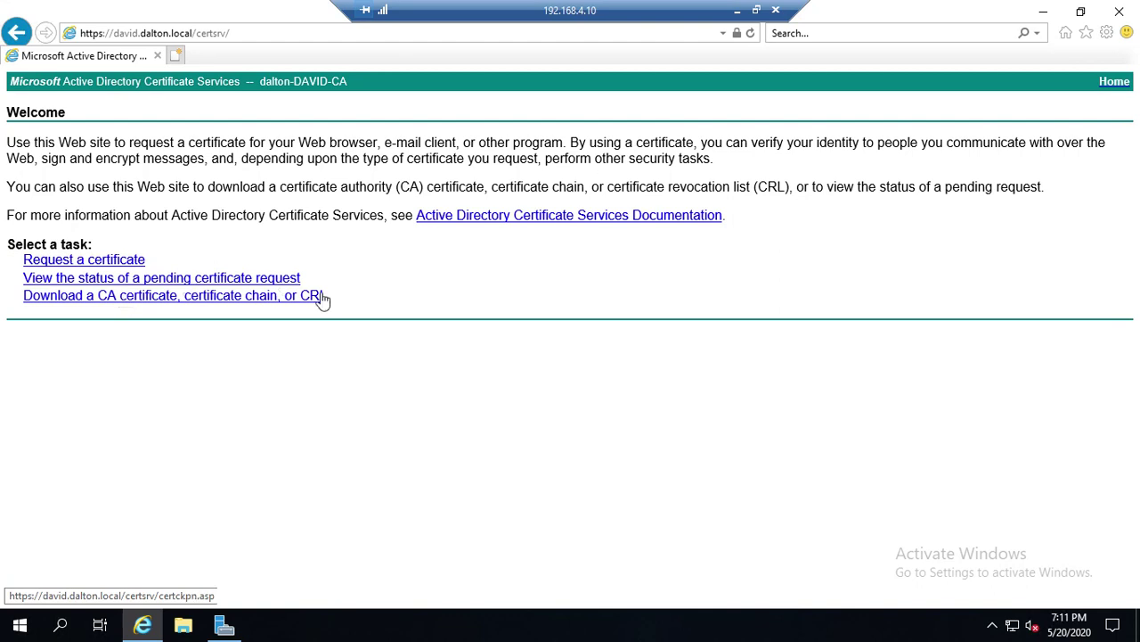
Step: Request and install a User Certificate, then go back to the Web Enrollment home page
click(120, 260)
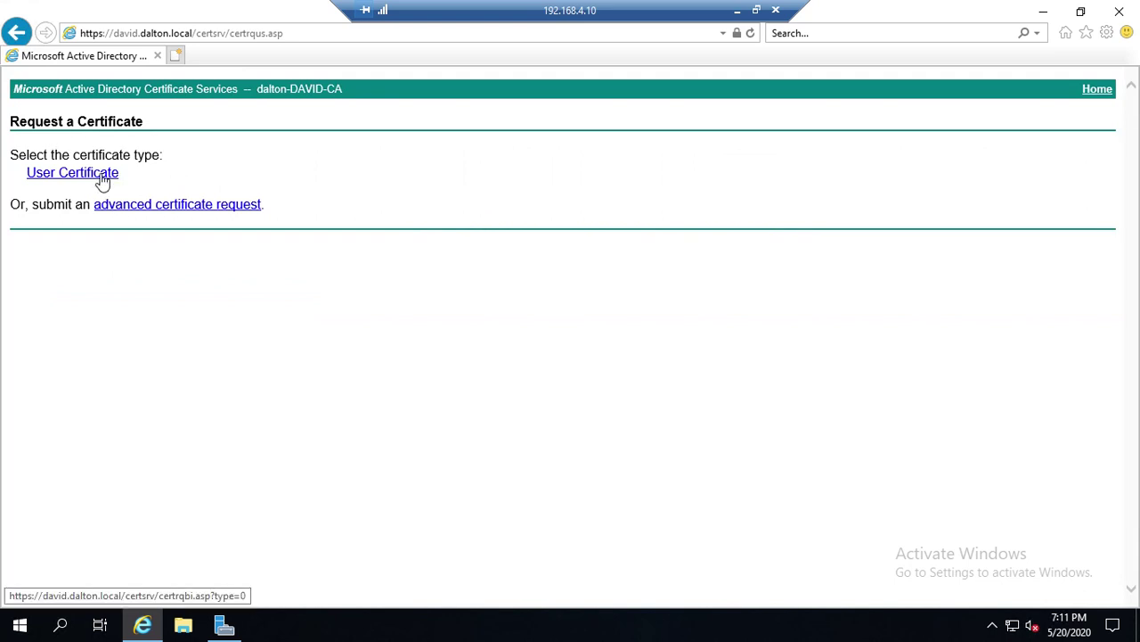
click(103, 181)
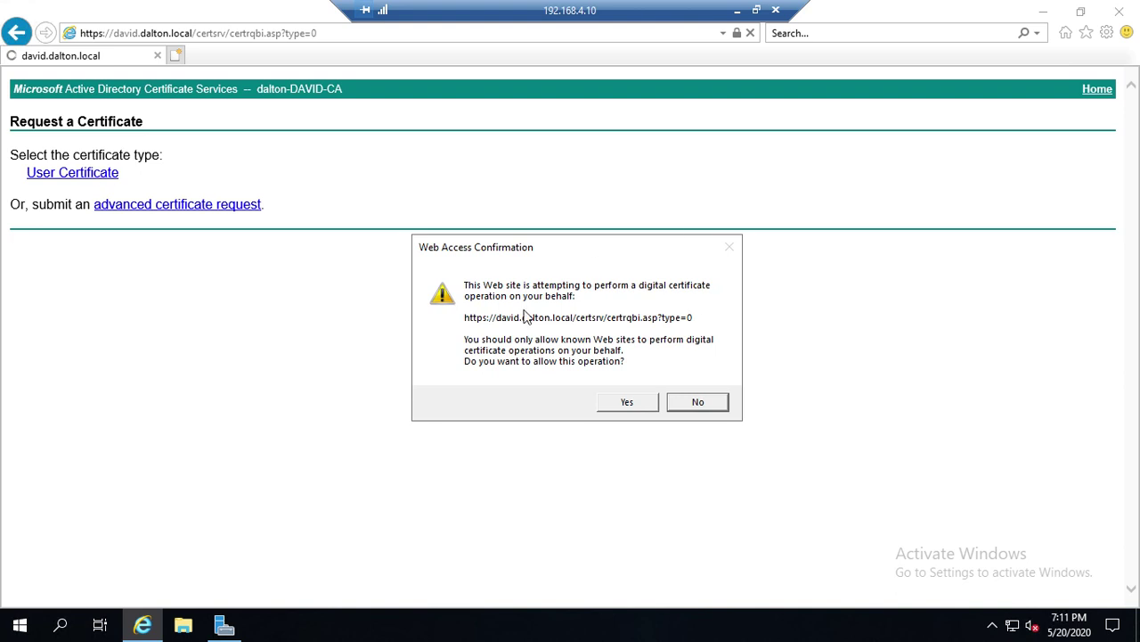
click(628, 401)
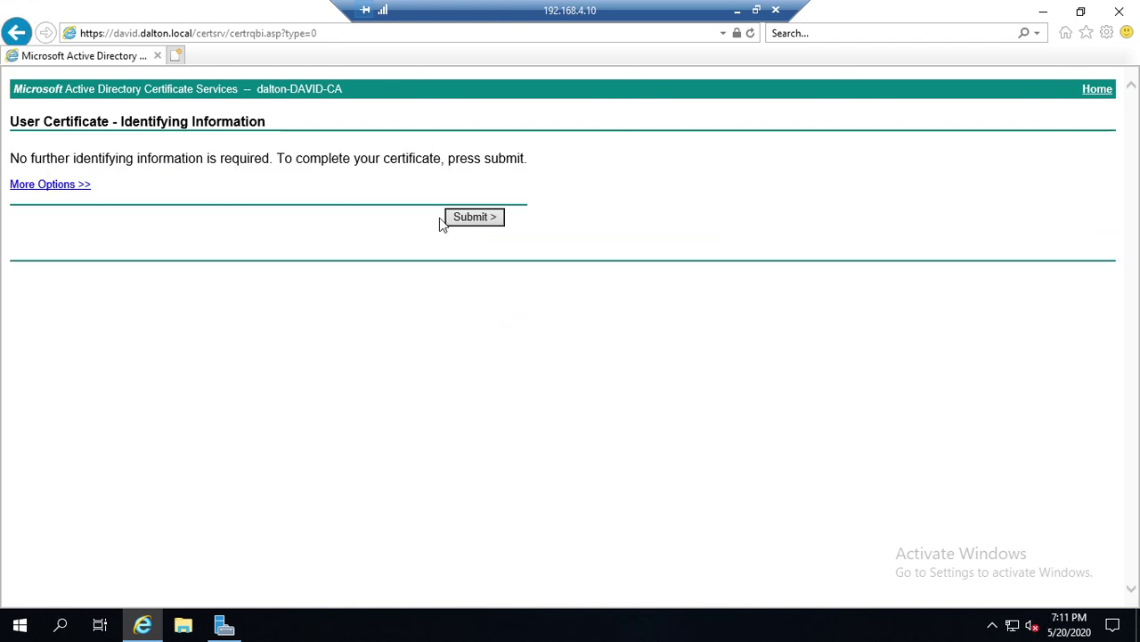
click(491, 223)
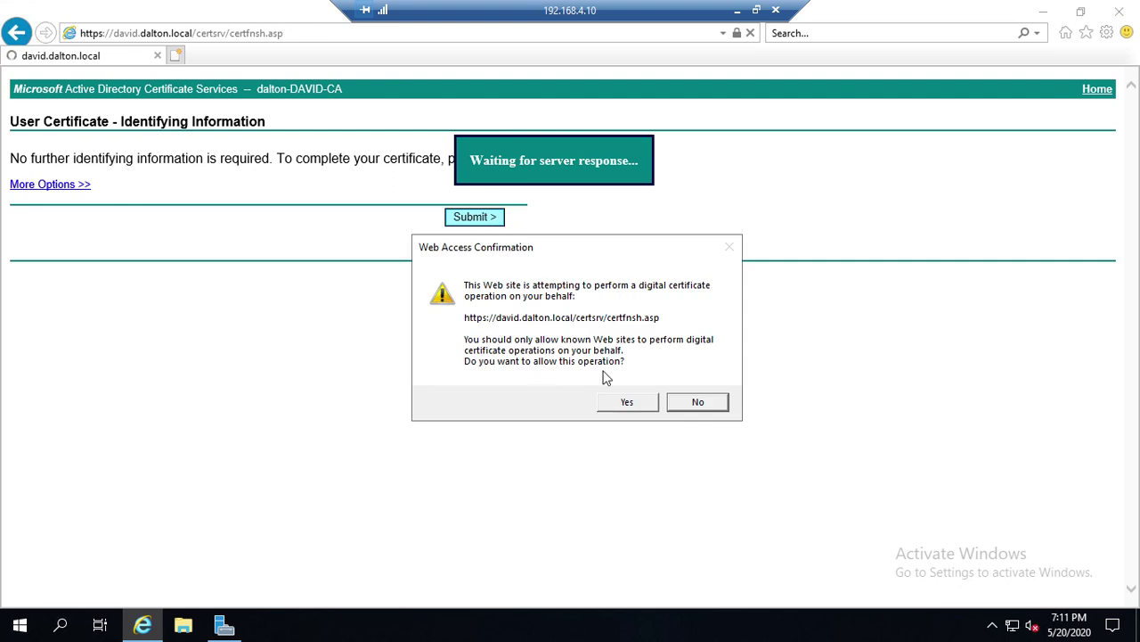
click(624, 406)
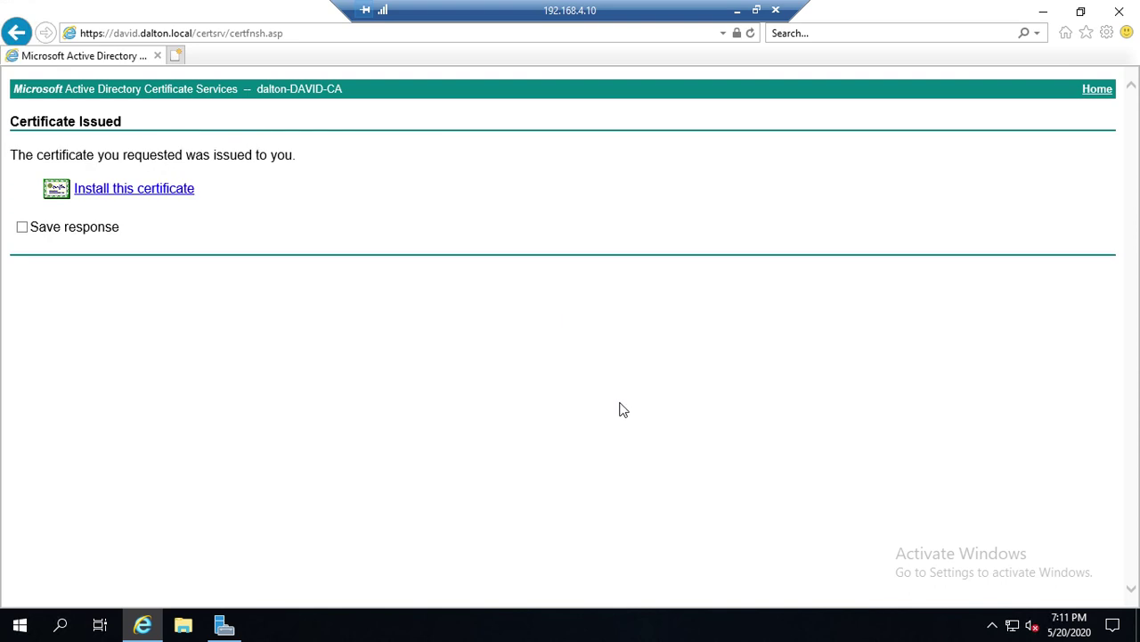
click(150, 197)
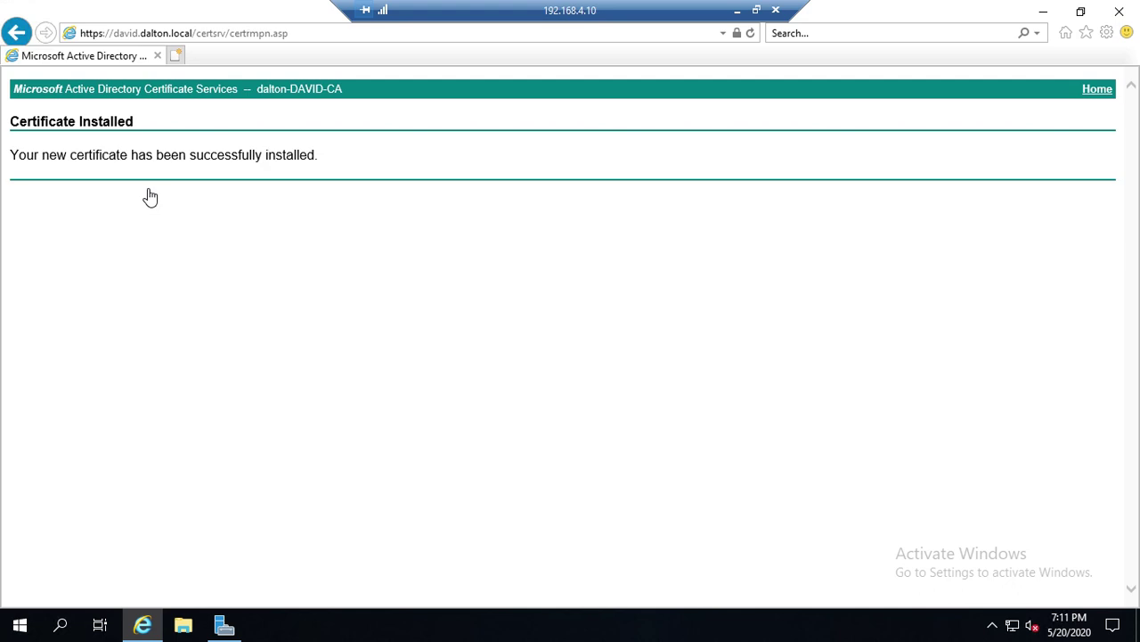
click(1097, 90)
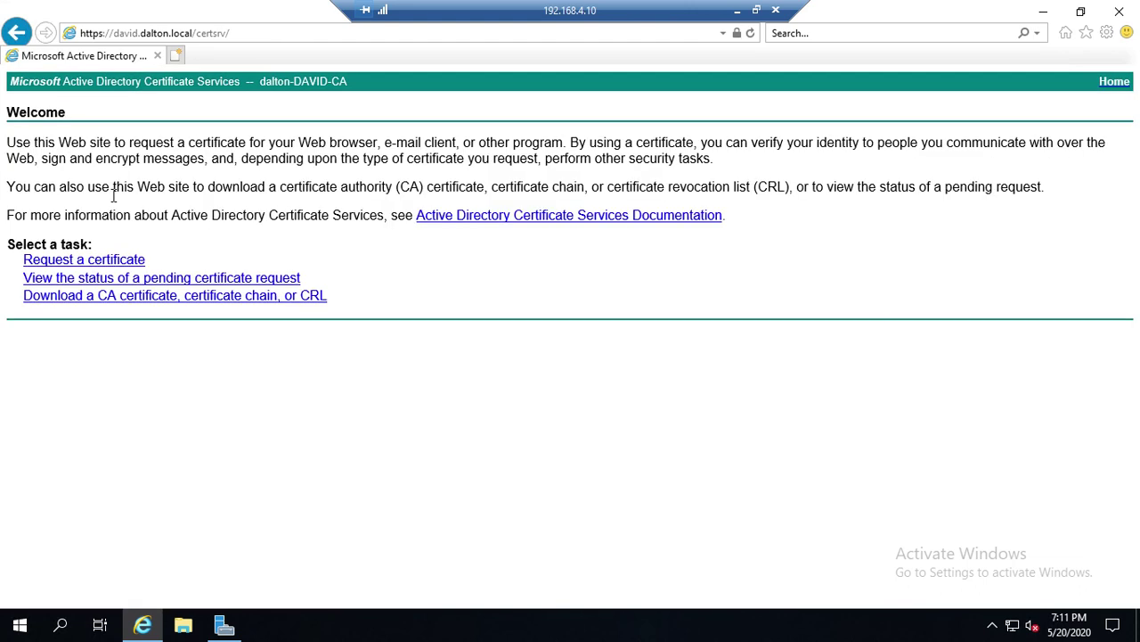
Step: Open the advanced request form to create and submit a request to this CA
click(77, 260)
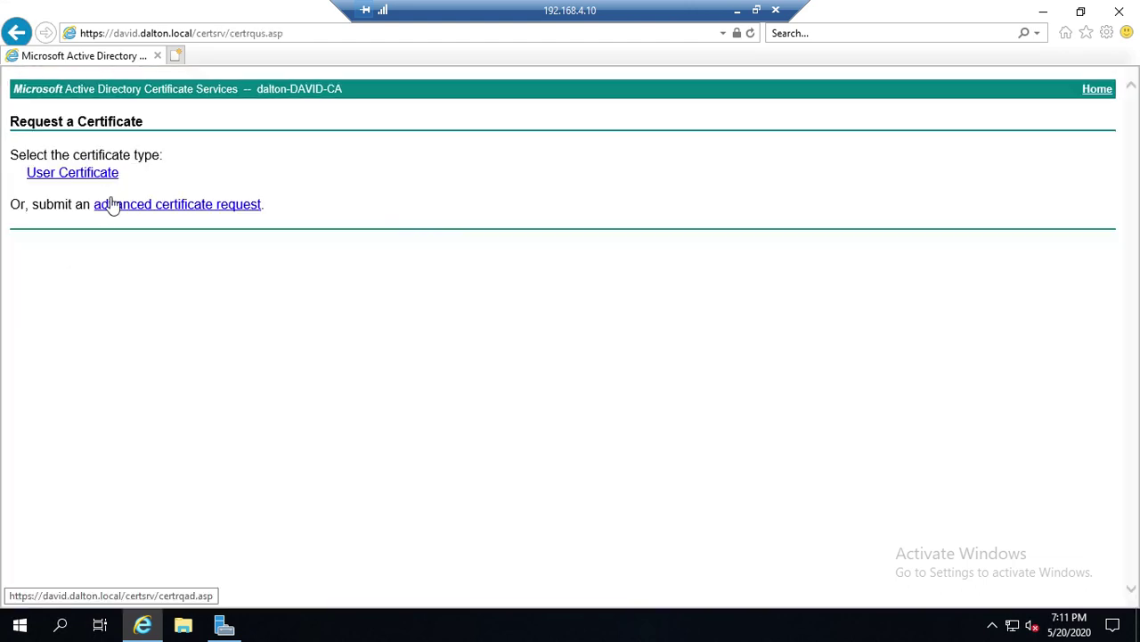
click(142, 212)
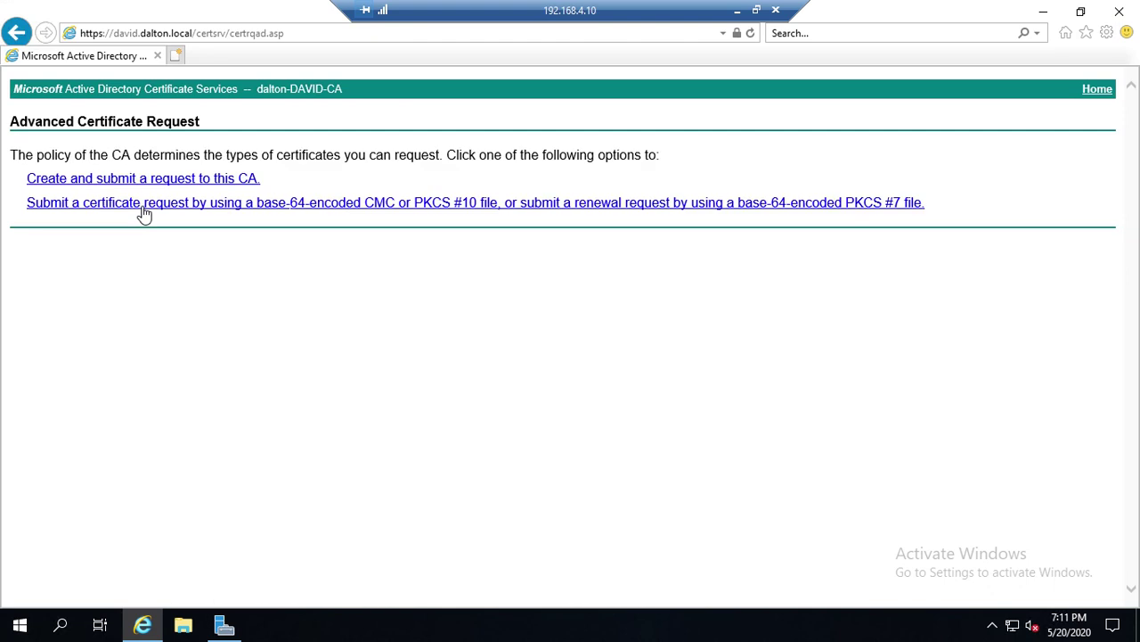
click(147, 183)
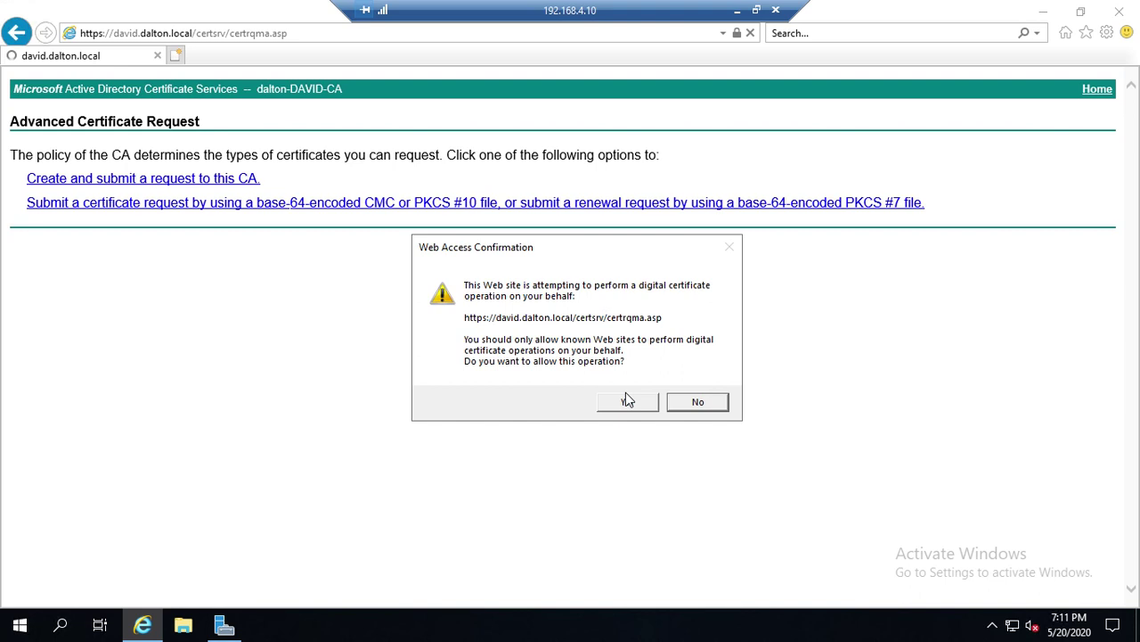
click(627, 401)
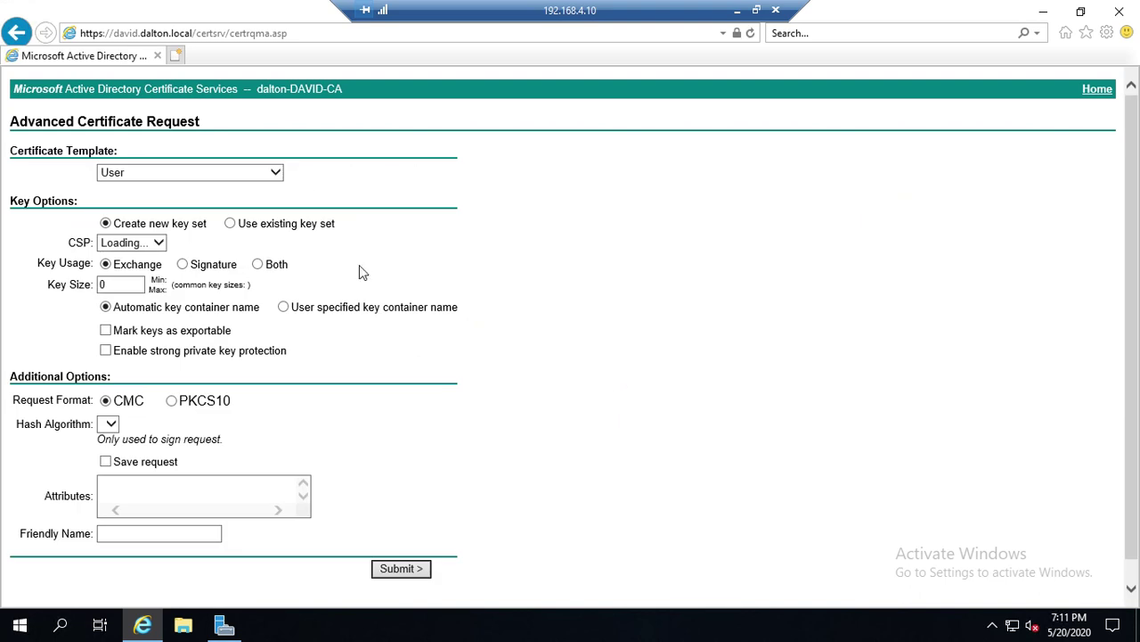
Step: Request a Code Signing template certificate named 'Code Signing', then install the issued certificate
click(276, 175)
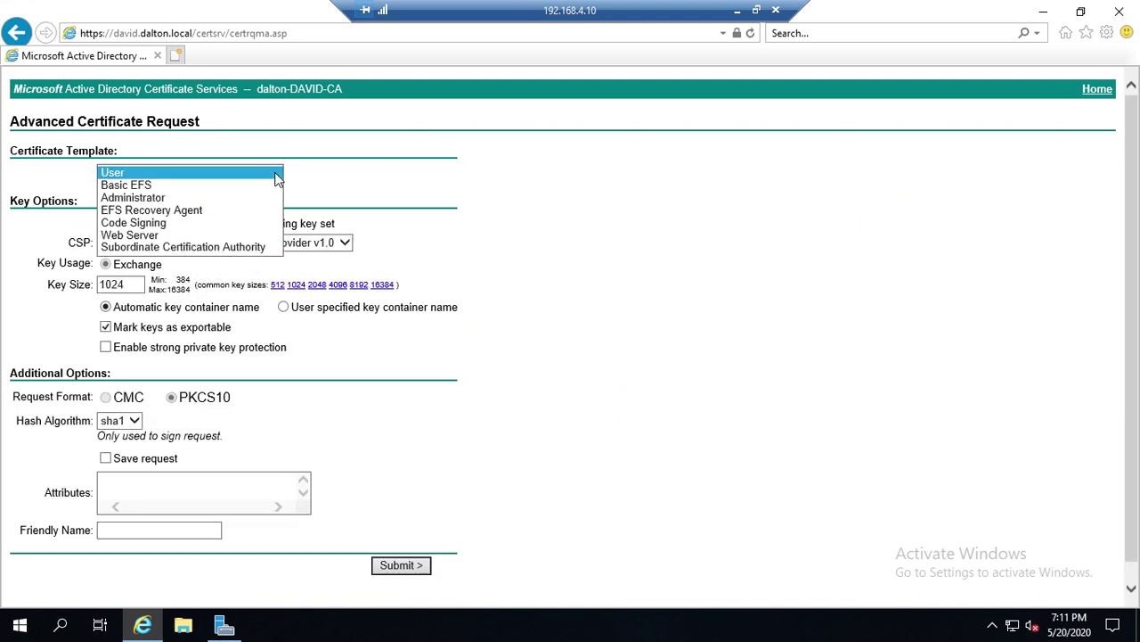
click(148, 223)
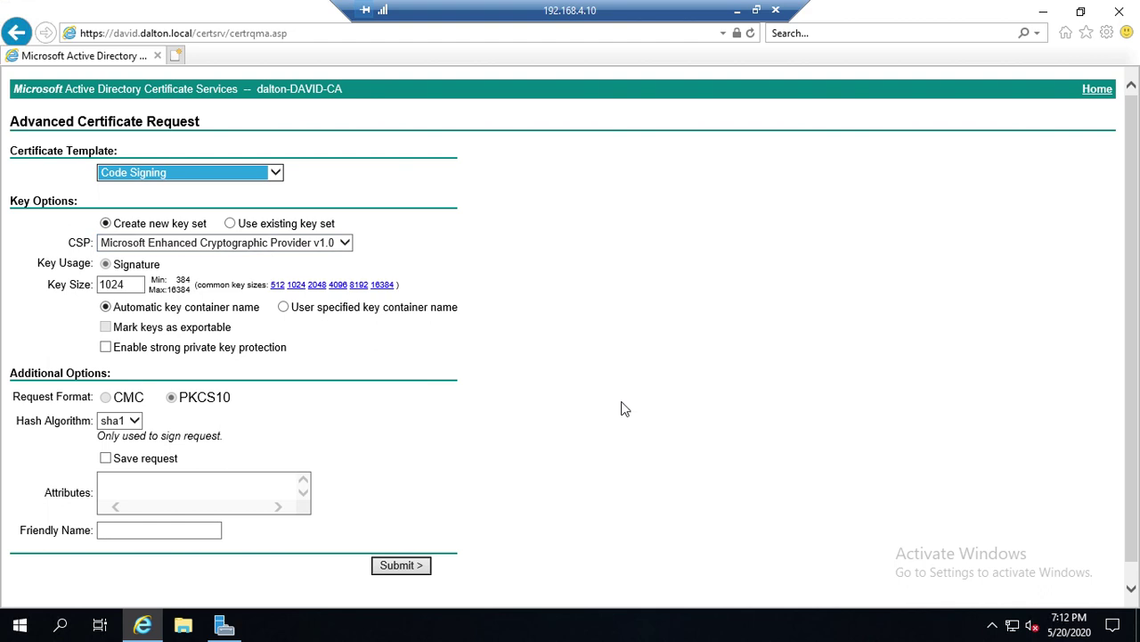
drag(1133, 238, 1133, 258)
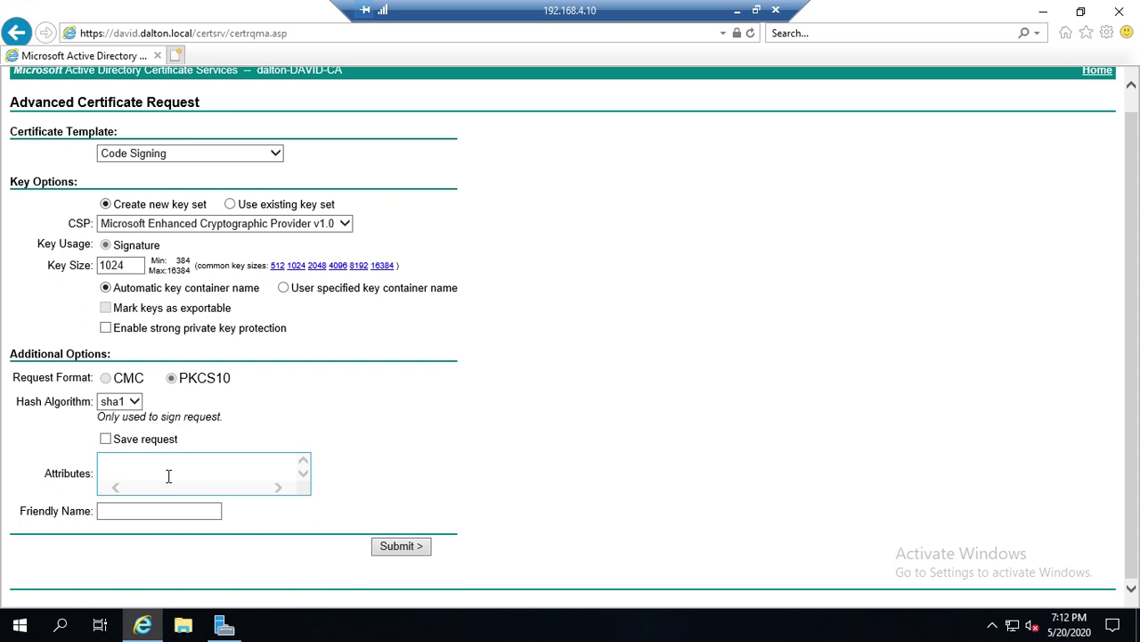
click(145, 507)
click(144, 509)
text(Code Signing)
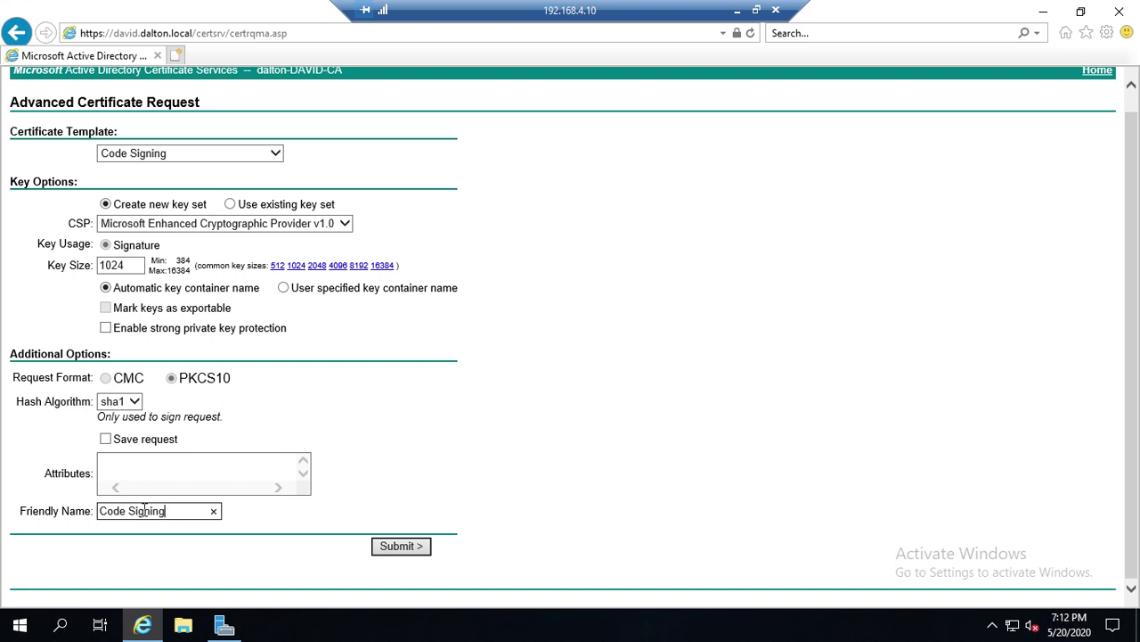
click(398, 547)
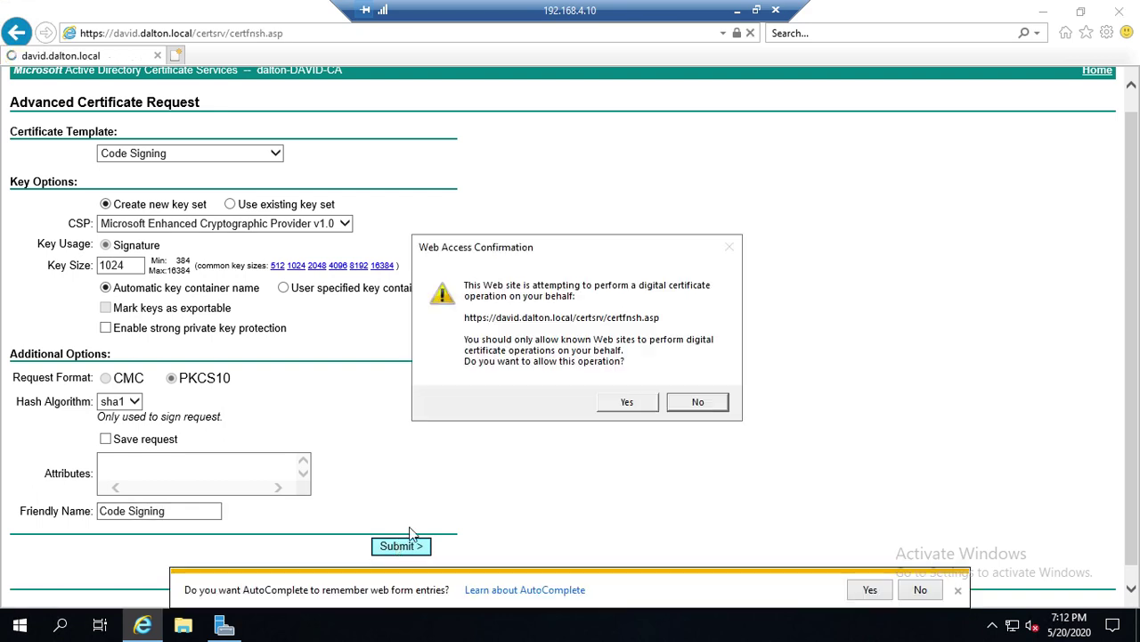
click(637, 403)
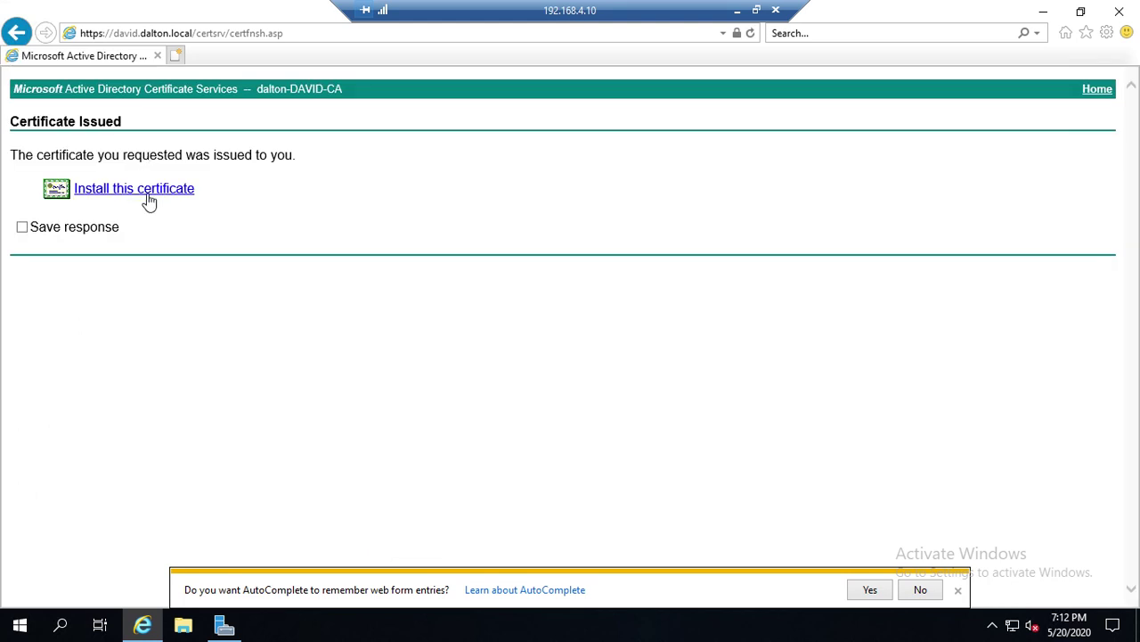
click(151, 198)
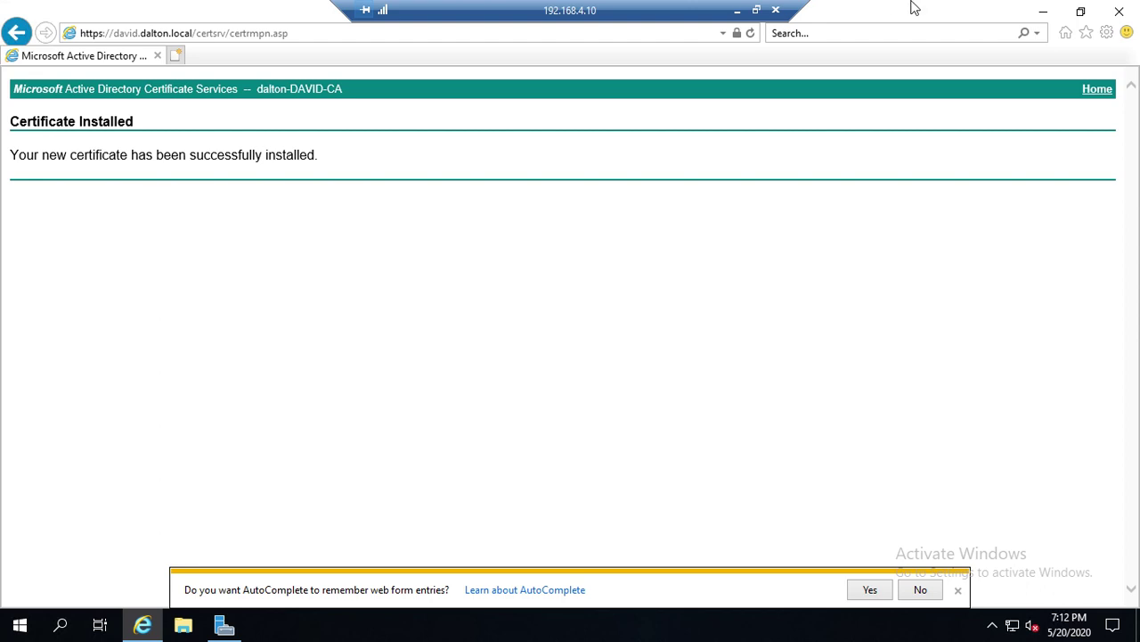
Step: Close the browser and launch an empty Microsoft Management Console through Run with mmc
click(1120, 13)
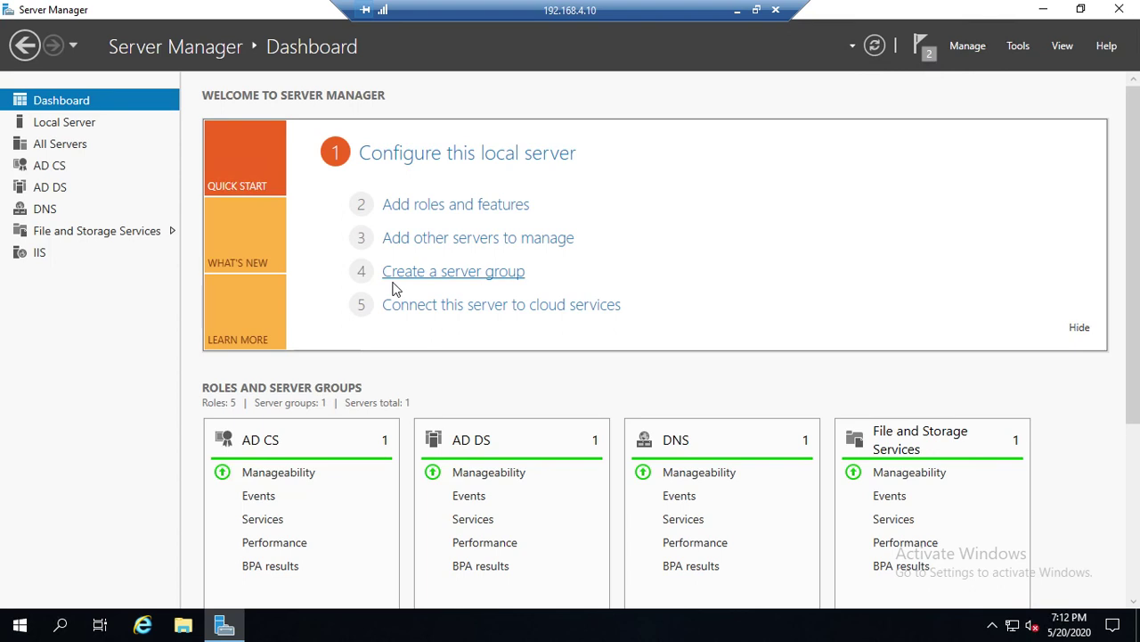
click(62, 626)
text(rn)
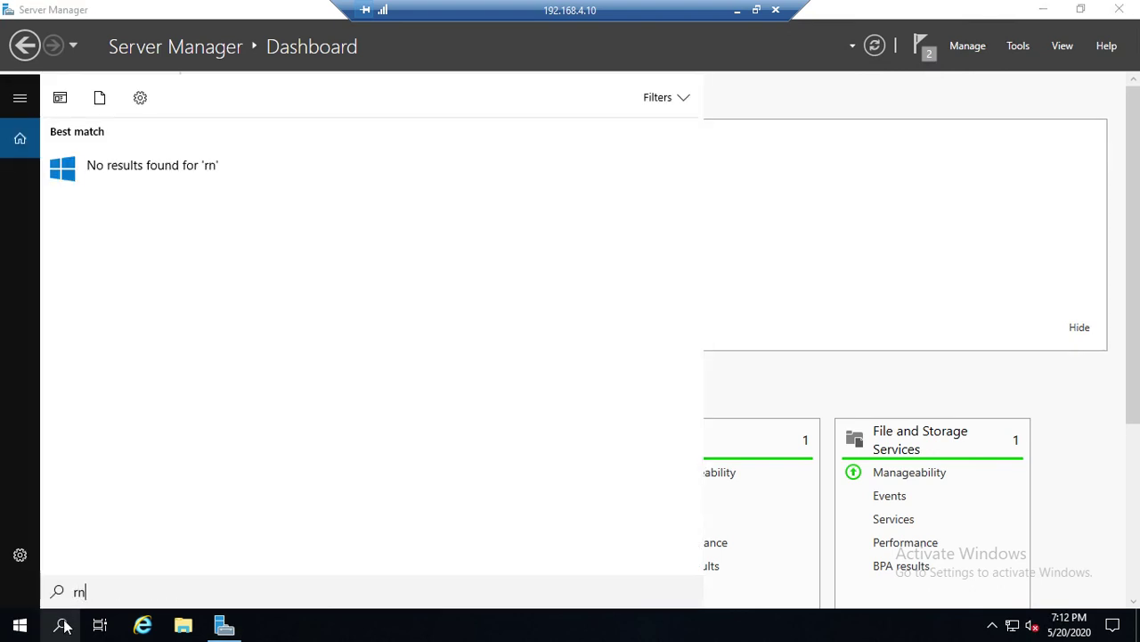
key(BackSpace)
text(un)
key(Return)
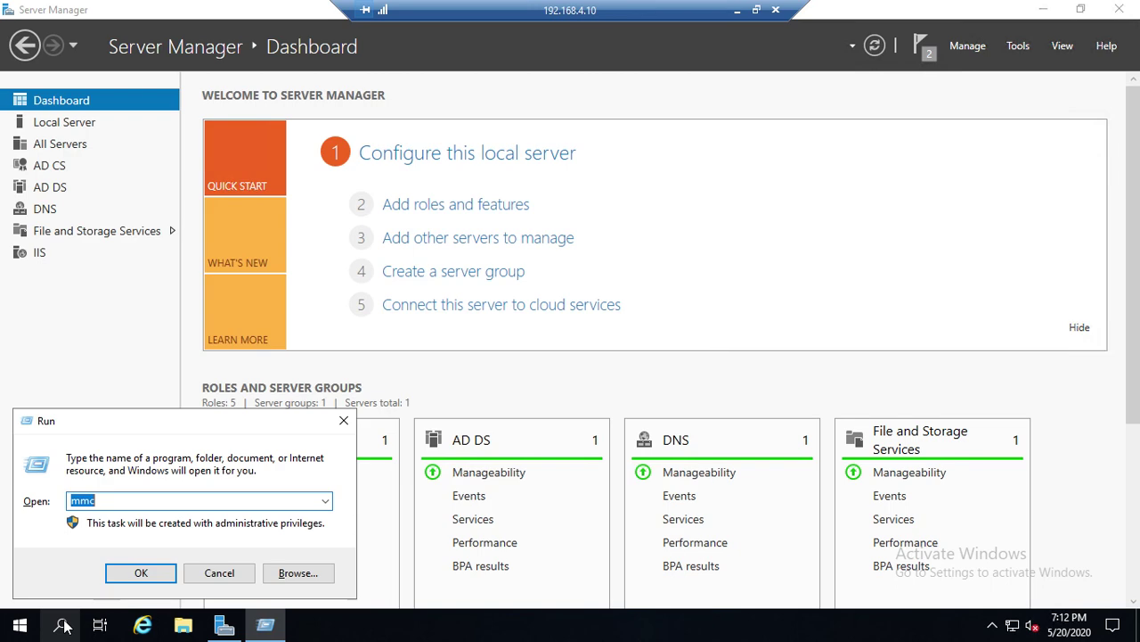
text(mmc)
key(Return)
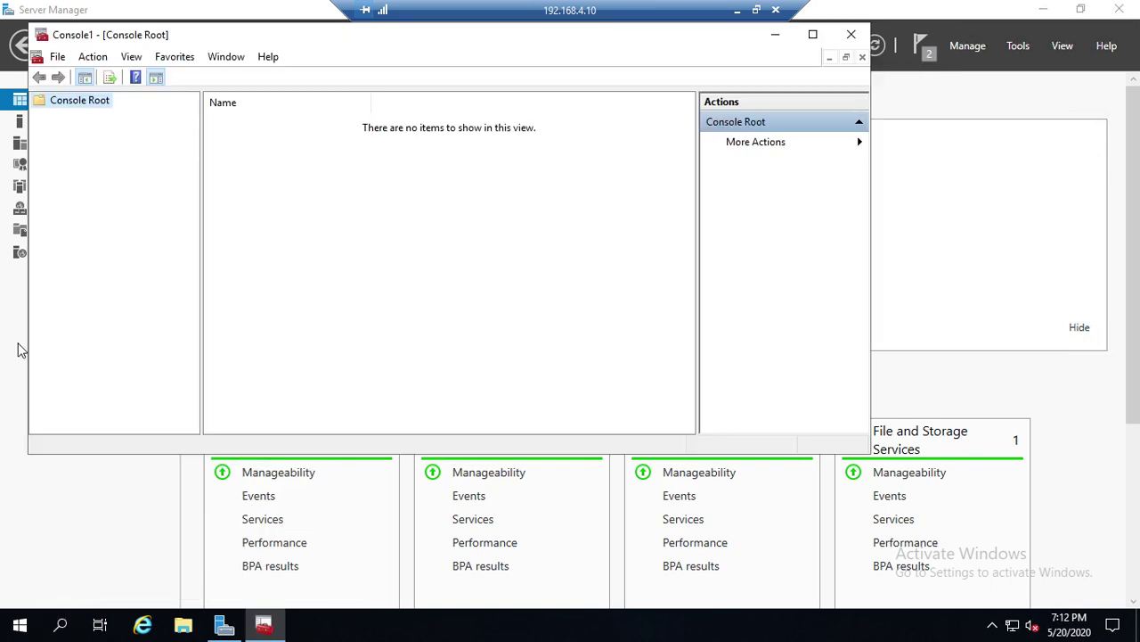
Step: Add the Certificates snap-in for My user account to Console Root
click(59, 57)
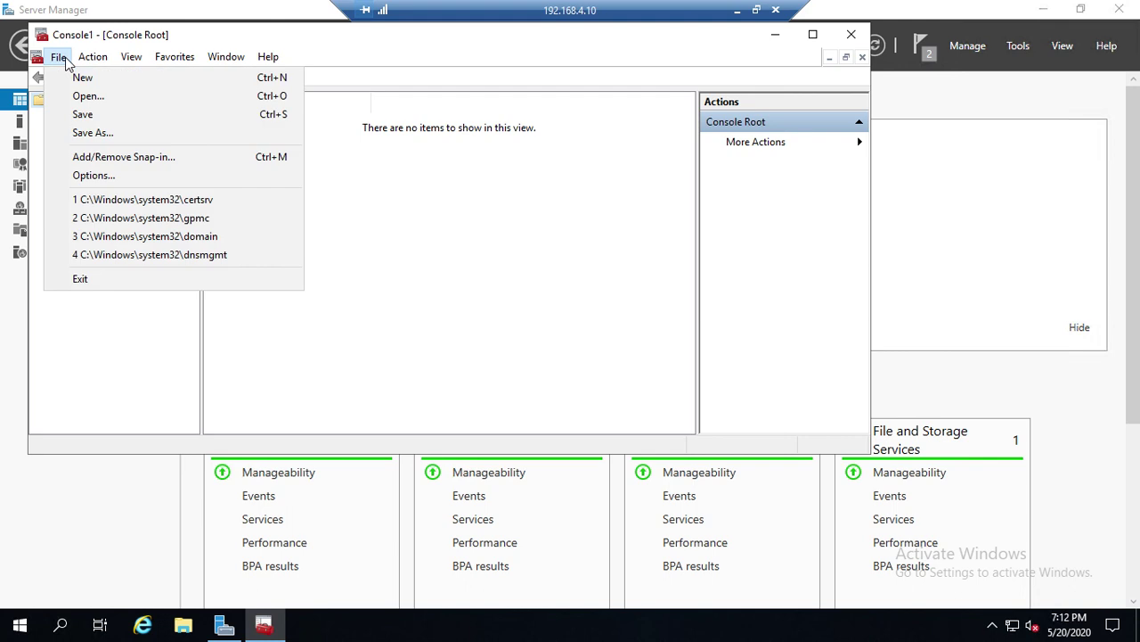
click(86, 158)
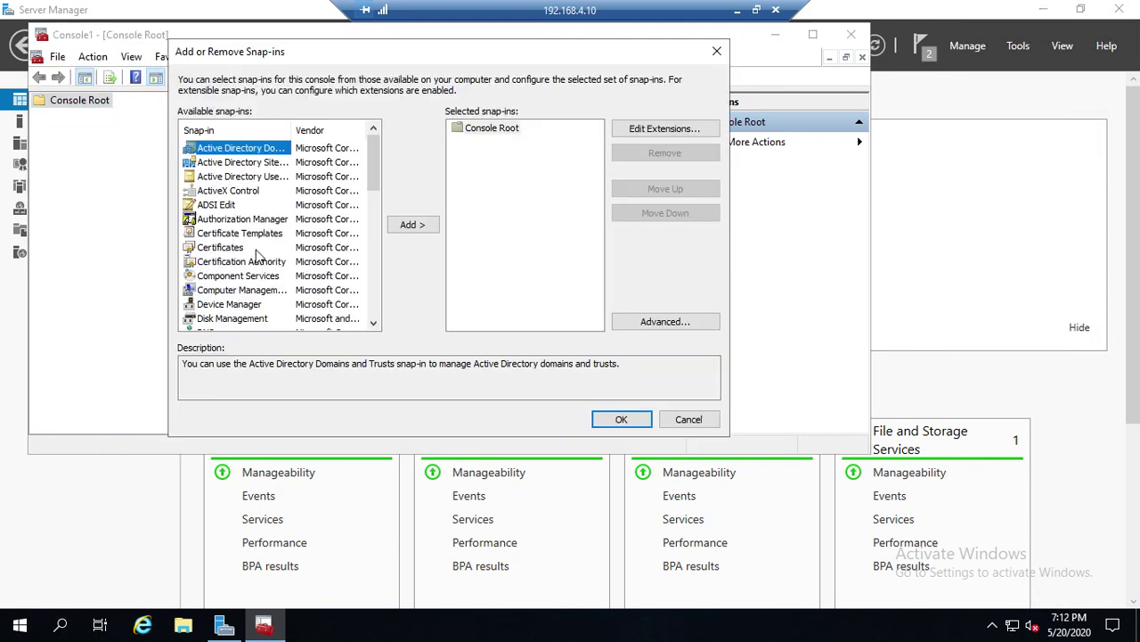
click(239, 248)
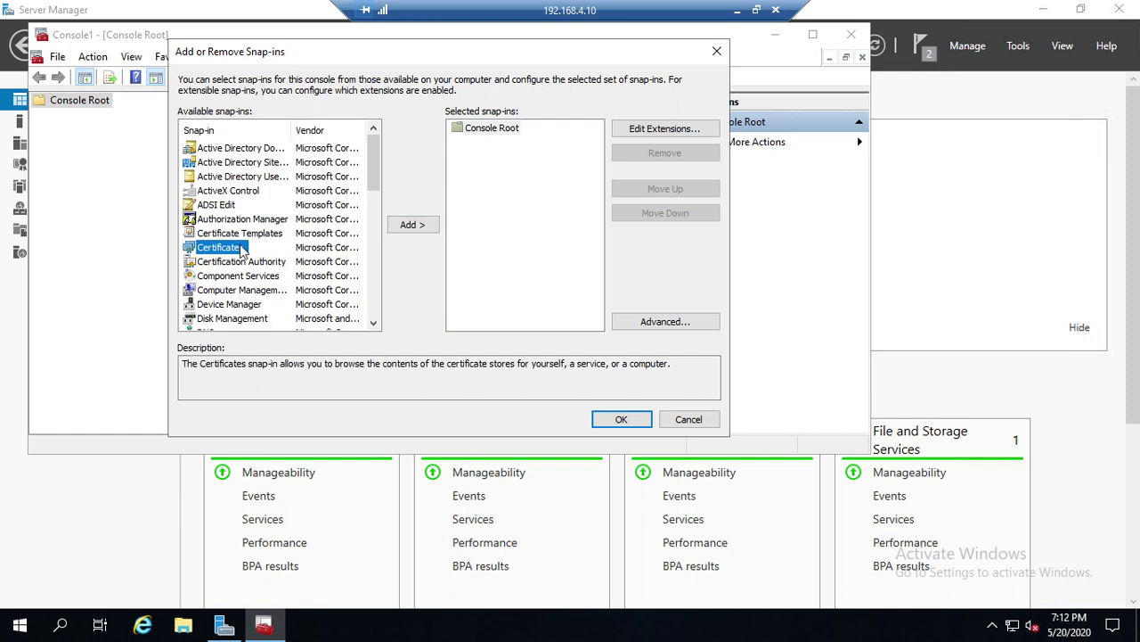
click(413, 225)
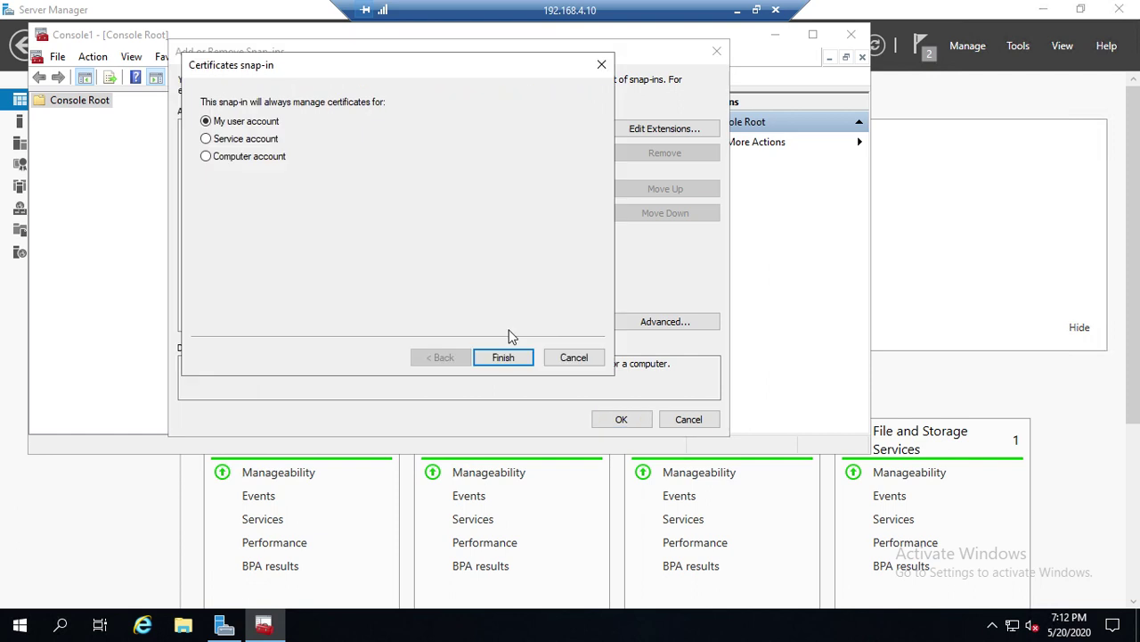
click(500, 360)
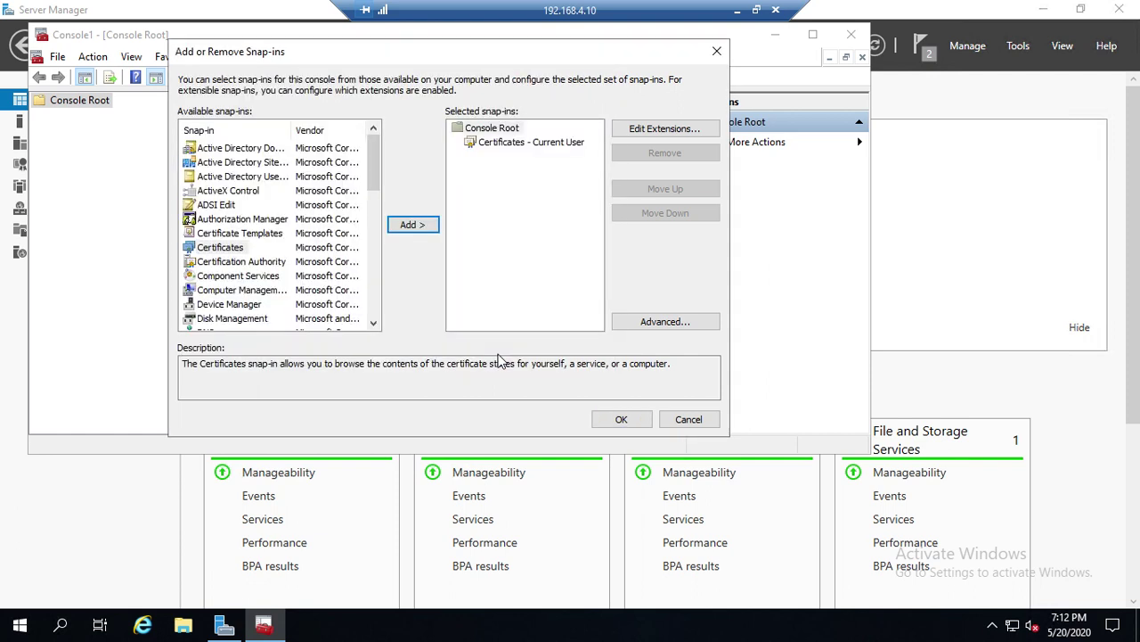
click(622, 420)
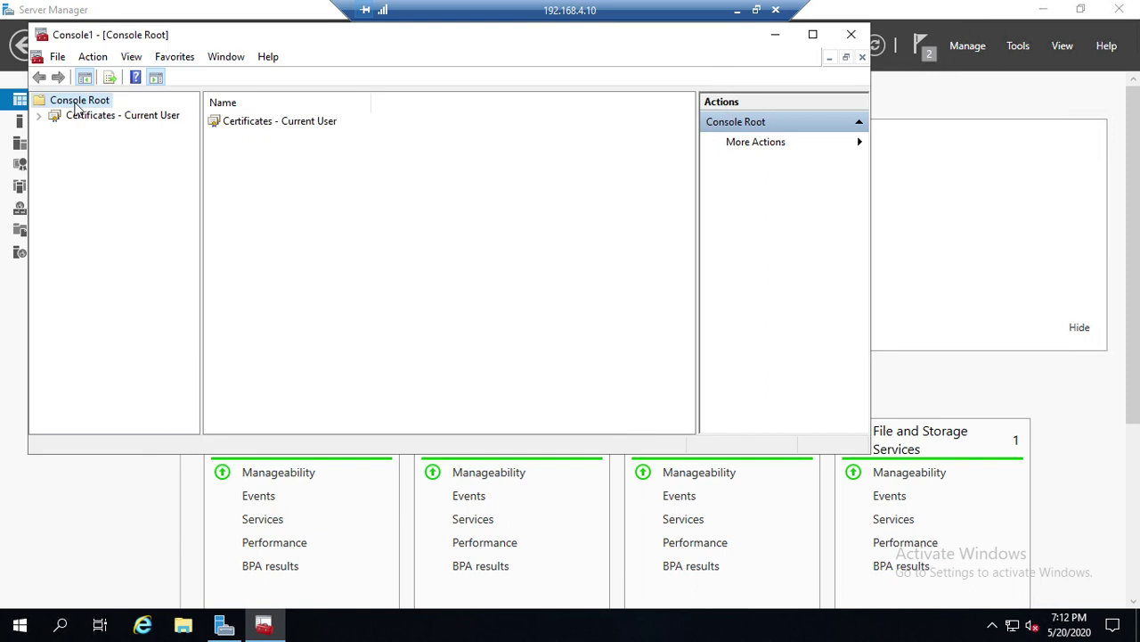
Step: Confirm Personal > Certificates lists the Code Signing certificate from dalton-DAVID-CA, then close the console
click(40, 117)
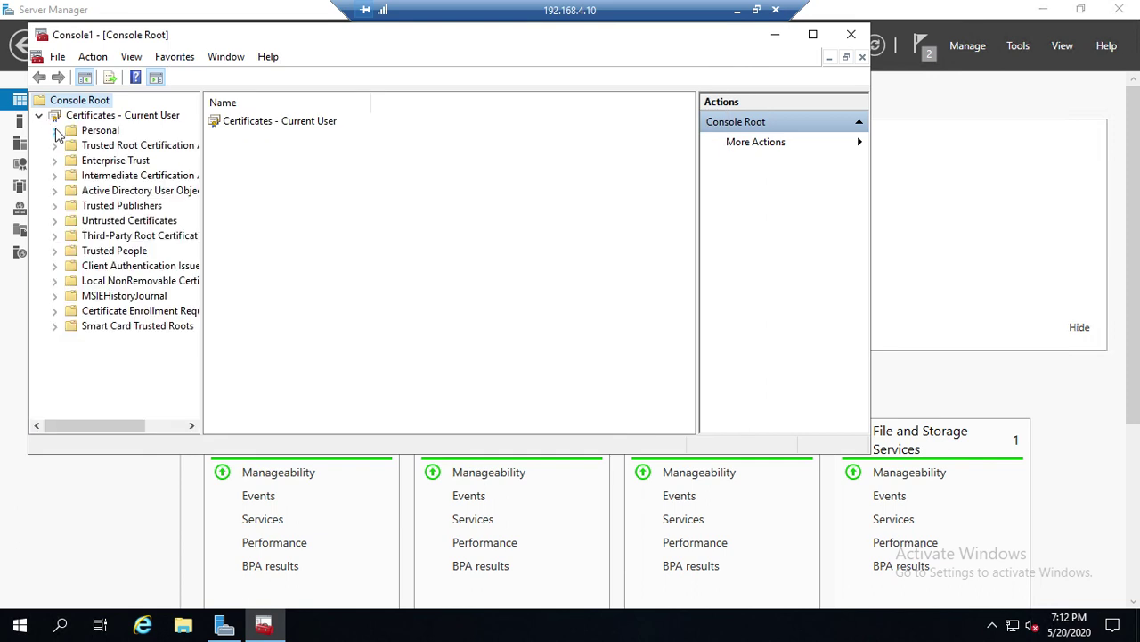
click(55, 131)
click(103, 149)
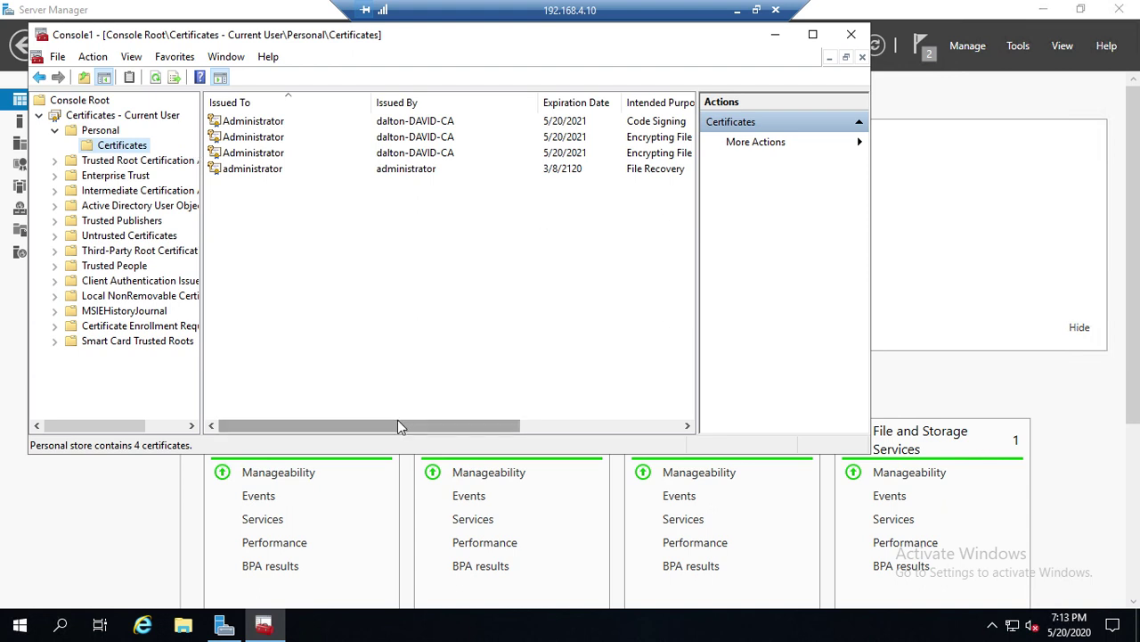
drag(393, 426, 461, 426)
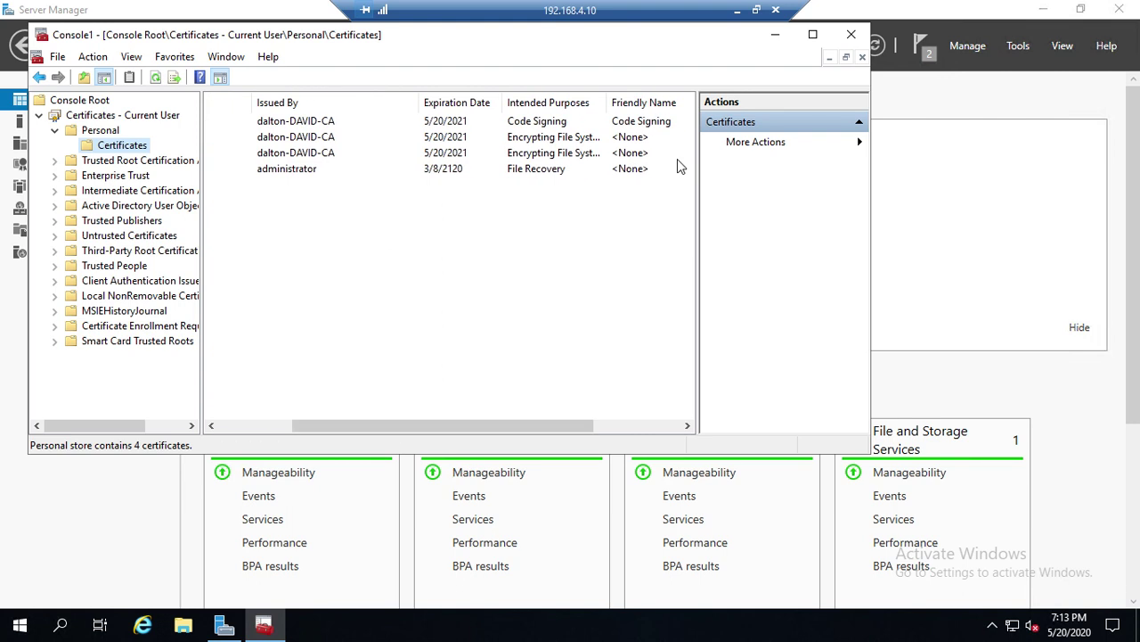
double_click(606, 102)
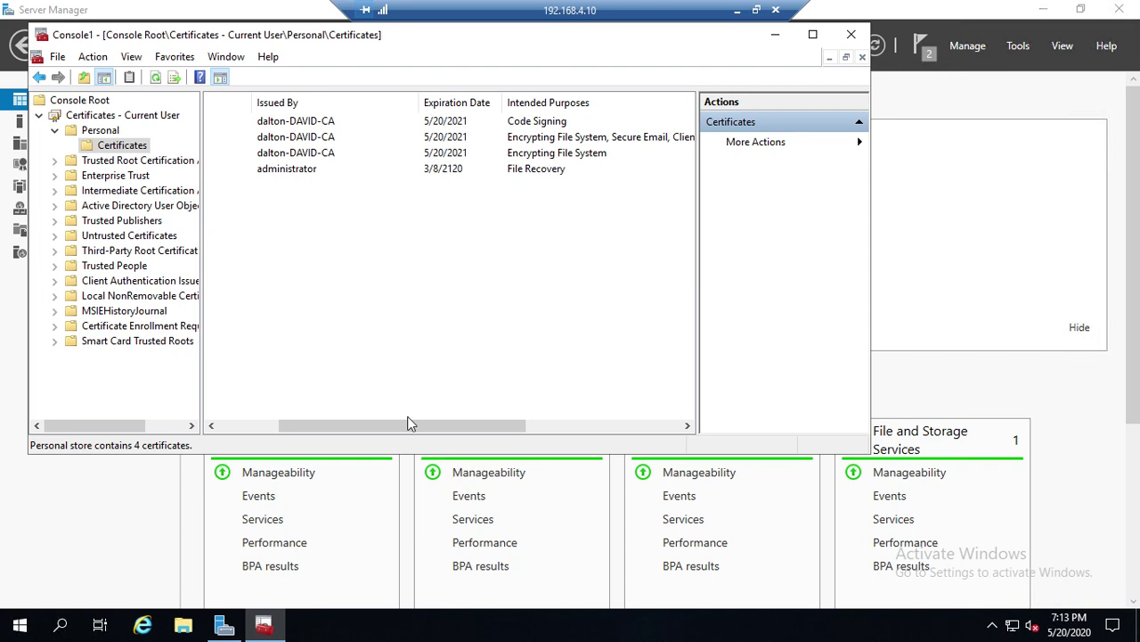
drag(408, 424, 584, 435)
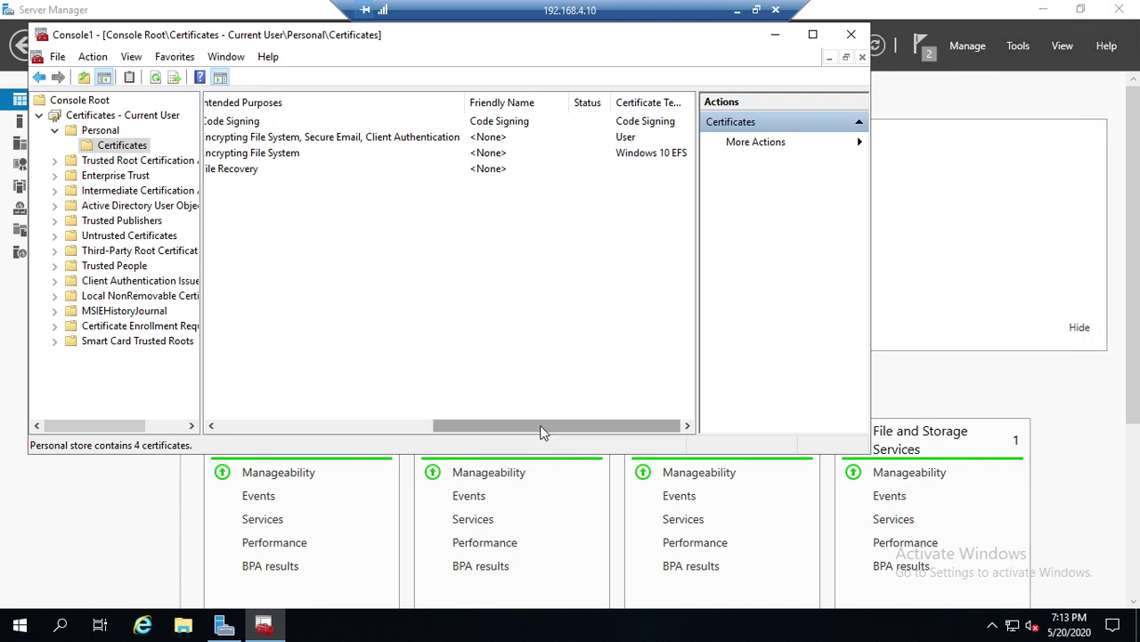
drag(540, 425, 294, 425)
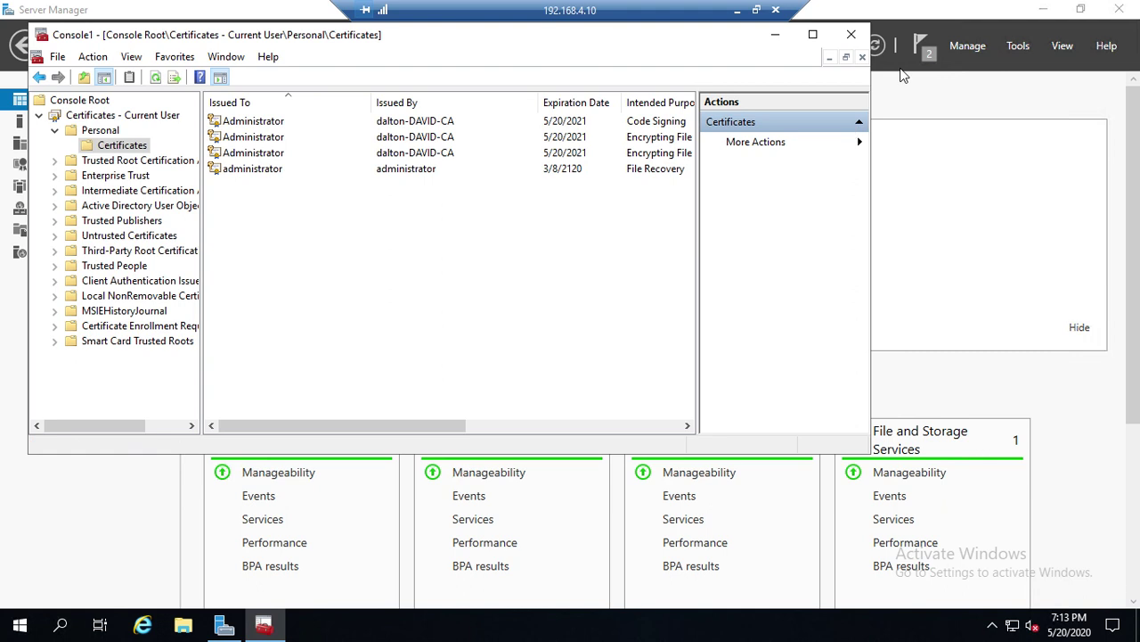
click(857, 37)
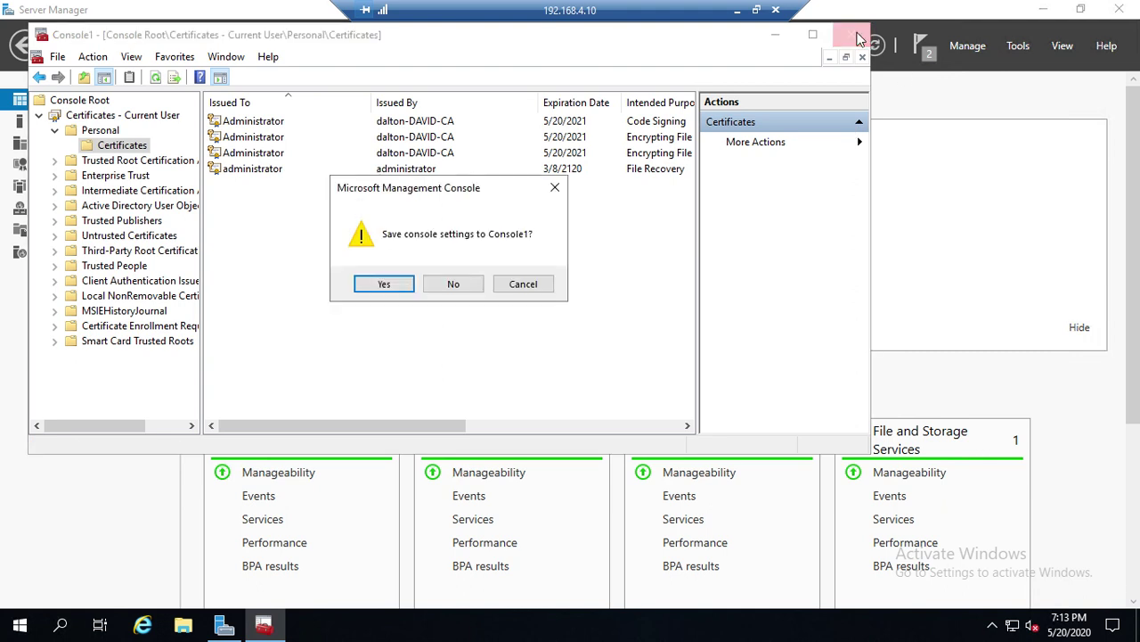
Step: Discard the Console1 settings and show dalton-DAVID-CA's Issued Certificates, requests 2–9, in Certification Authority
click(441, 283)
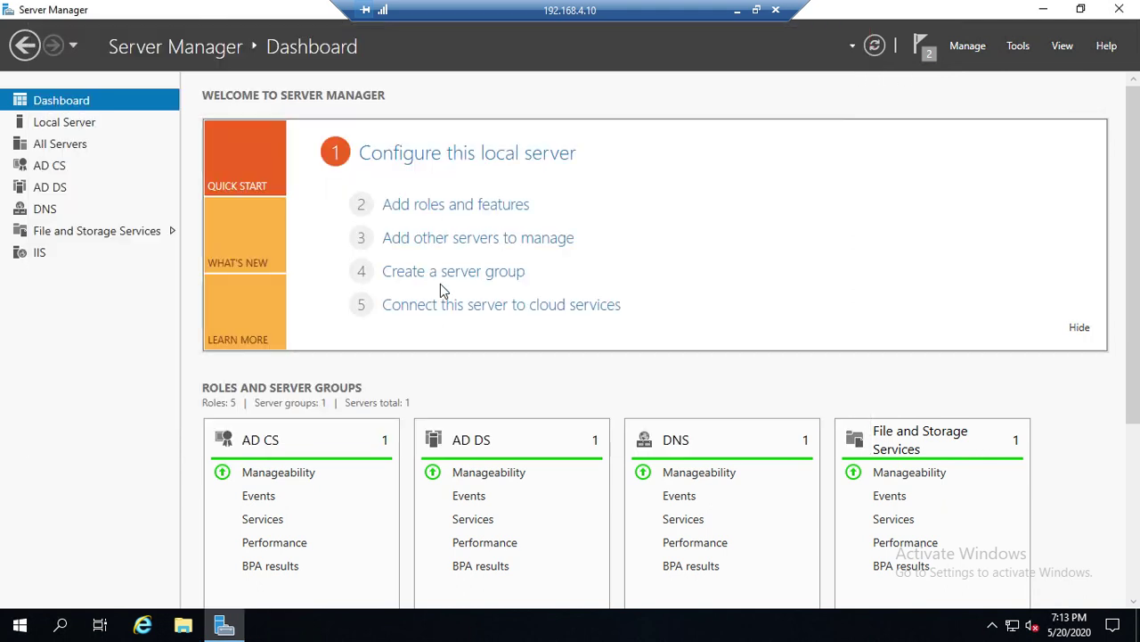
click(1016, 46)
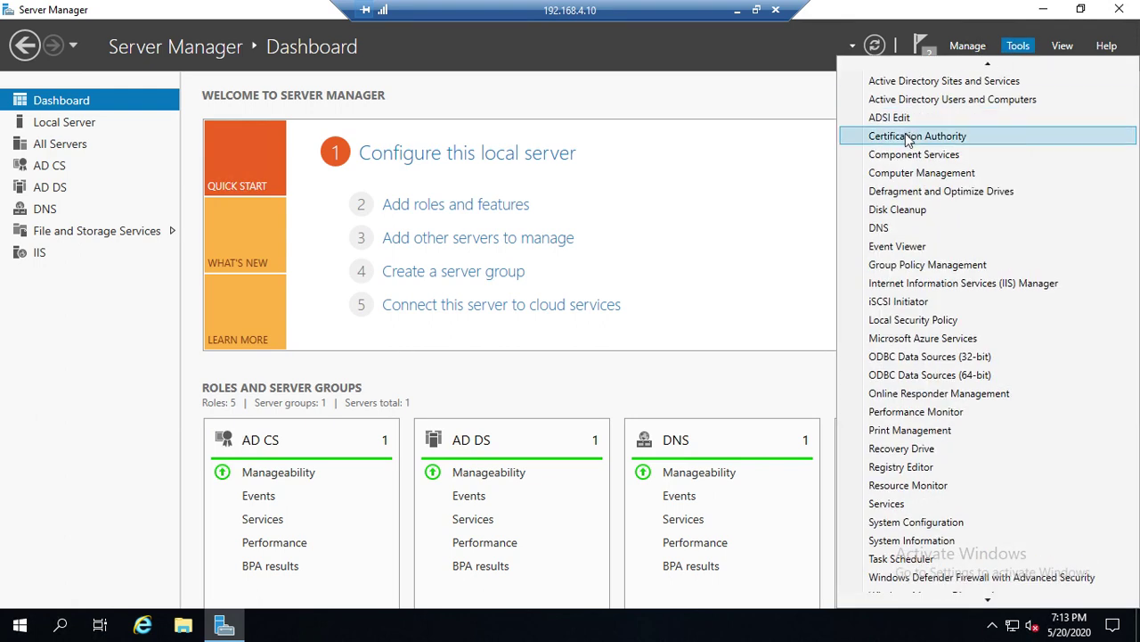
click(908, 136)
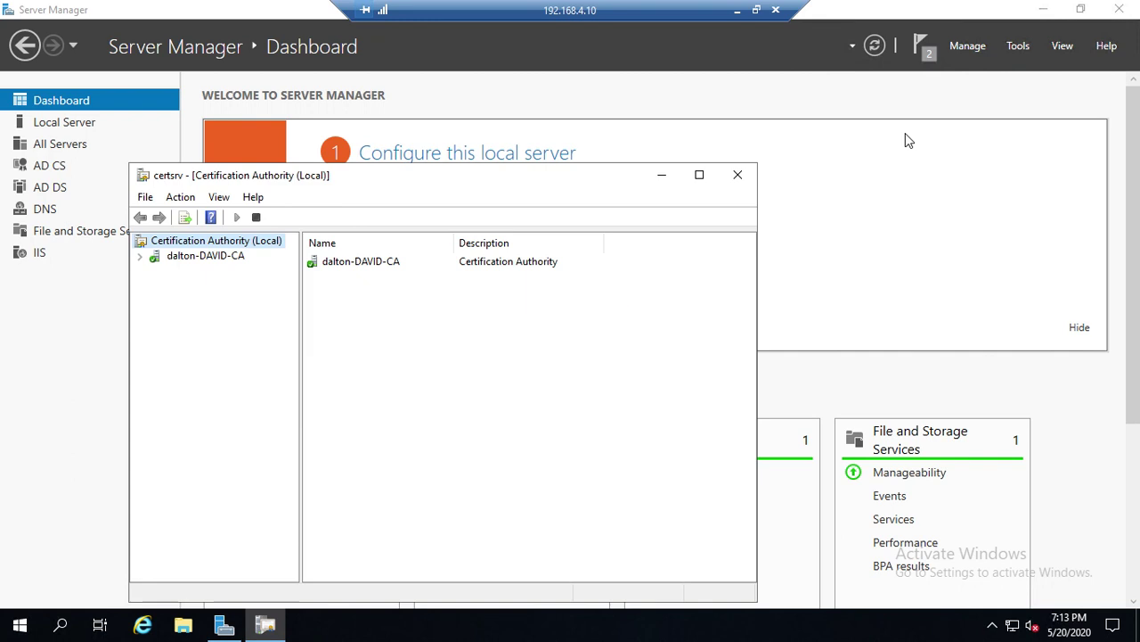
click(700, 175)
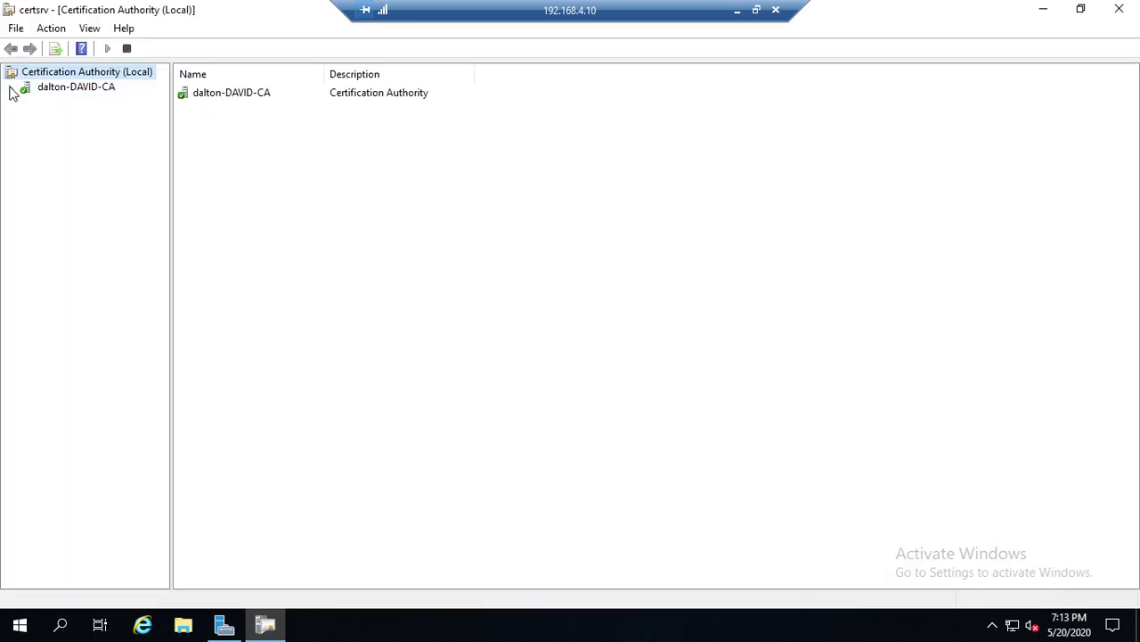
click(10, 88)
click(119, 122)
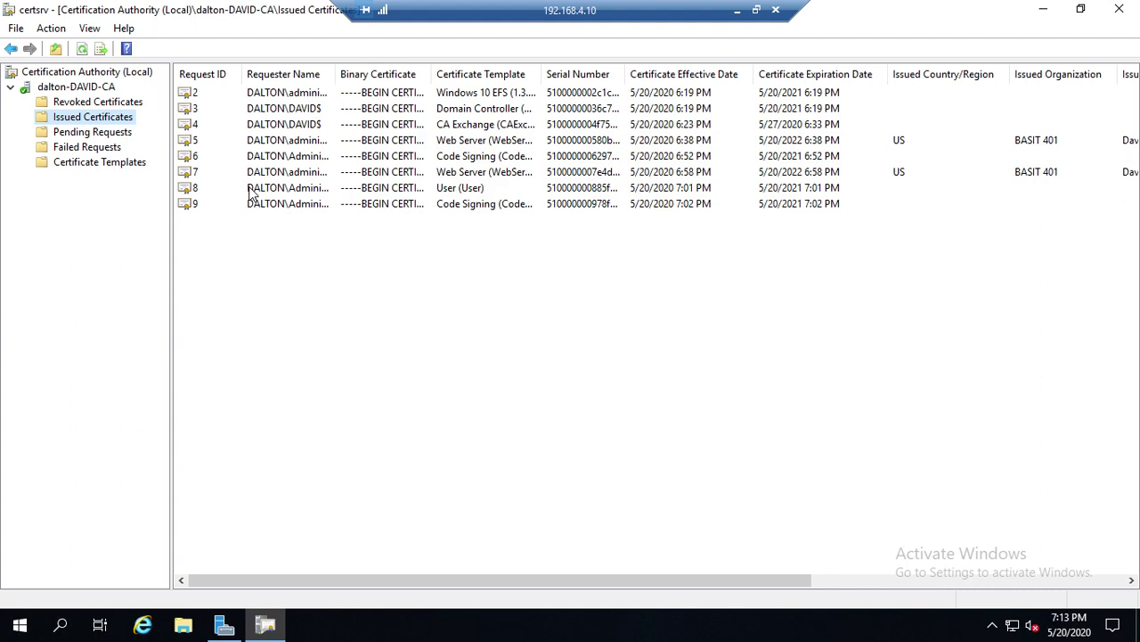
Step: Revoke Code Signing certificate 9 with reason code Certificate Hold
right_click(265, 211)
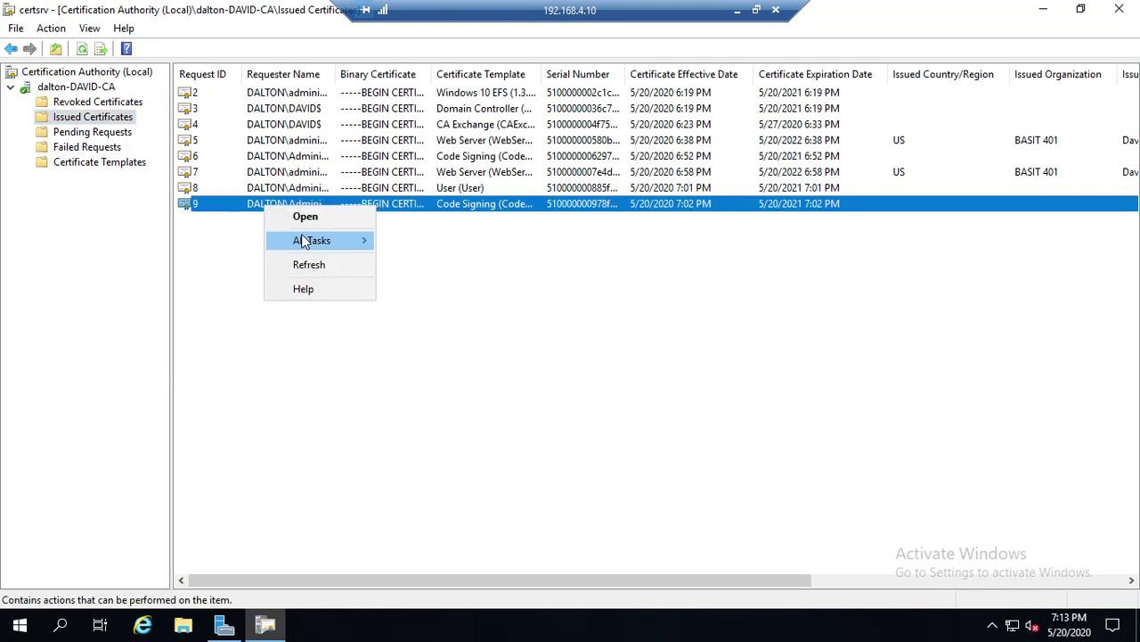
mouse_move(305, 243)
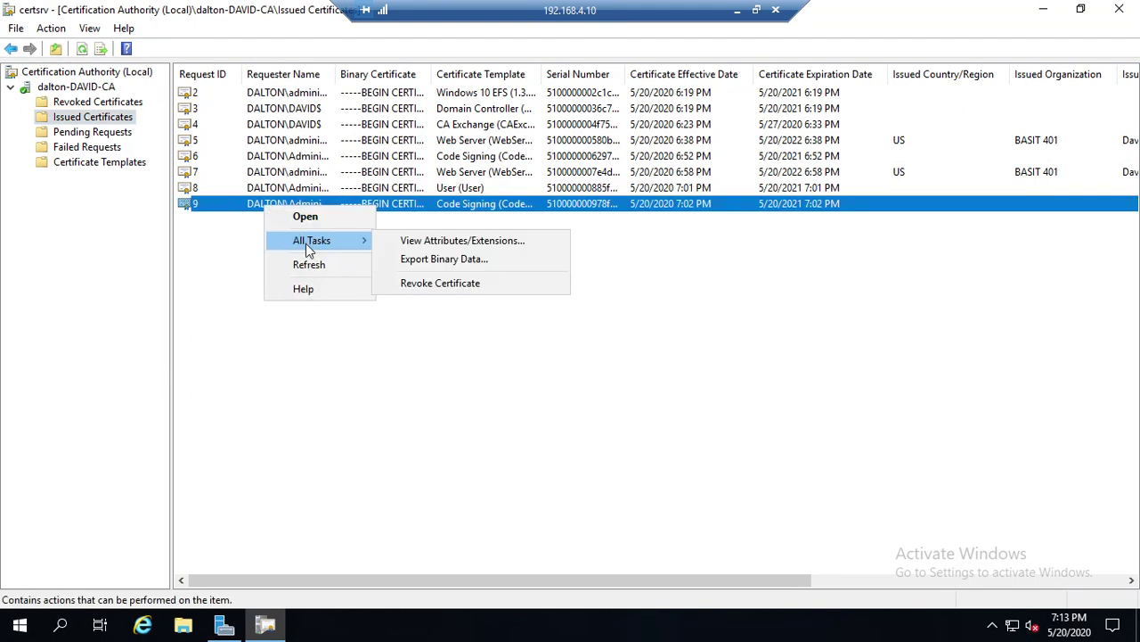
click(437, 283)
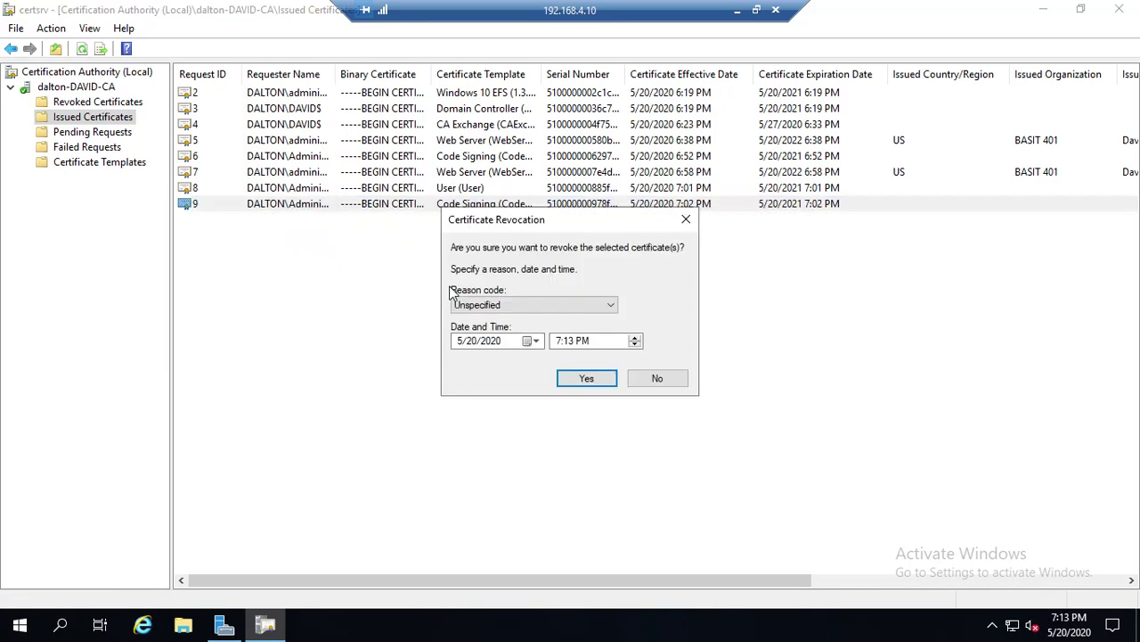
click(528, 304)
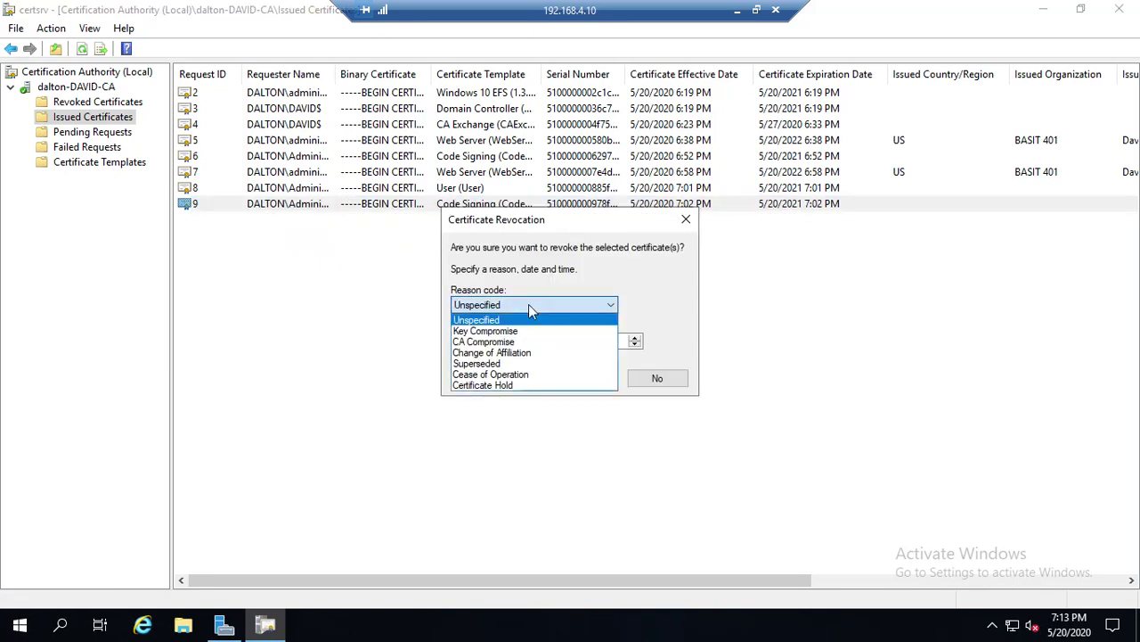
click(489, 385)
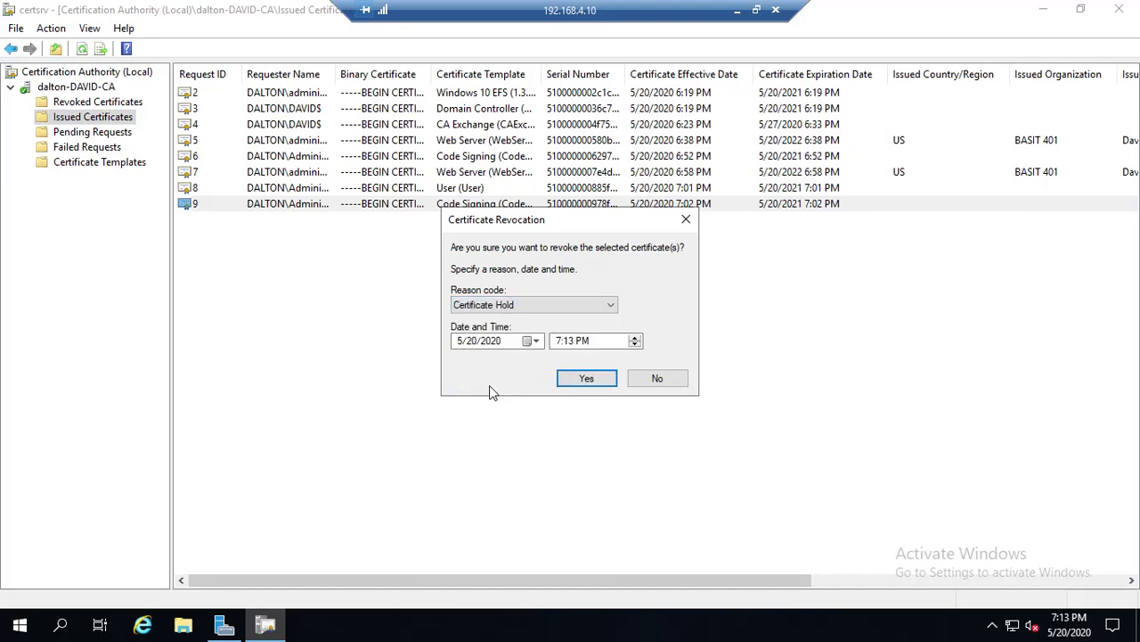
click(587, 379)
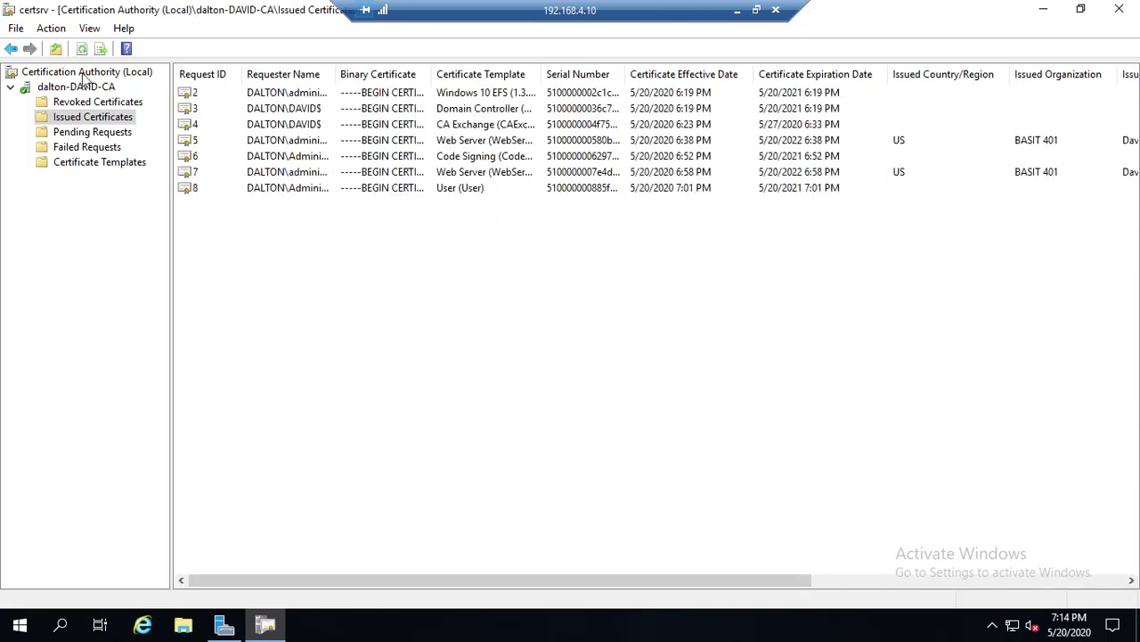
Step: Check Revoked Certificates for certificate 9, and confirm Pending and Failed Requests are empty
click(76, 102)
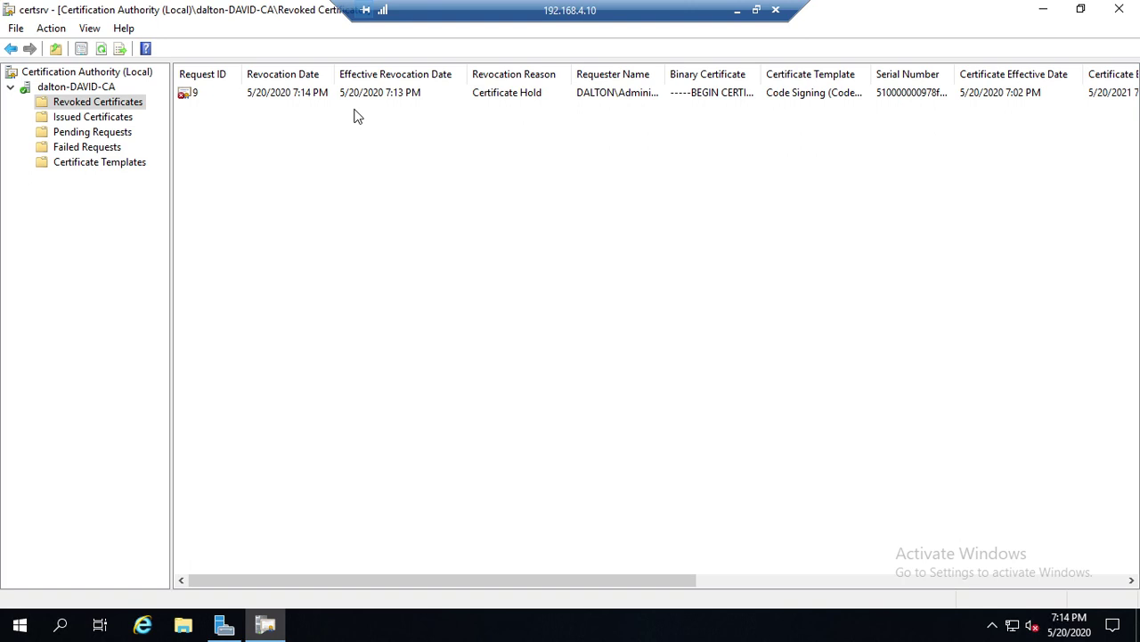
click(92, 131)
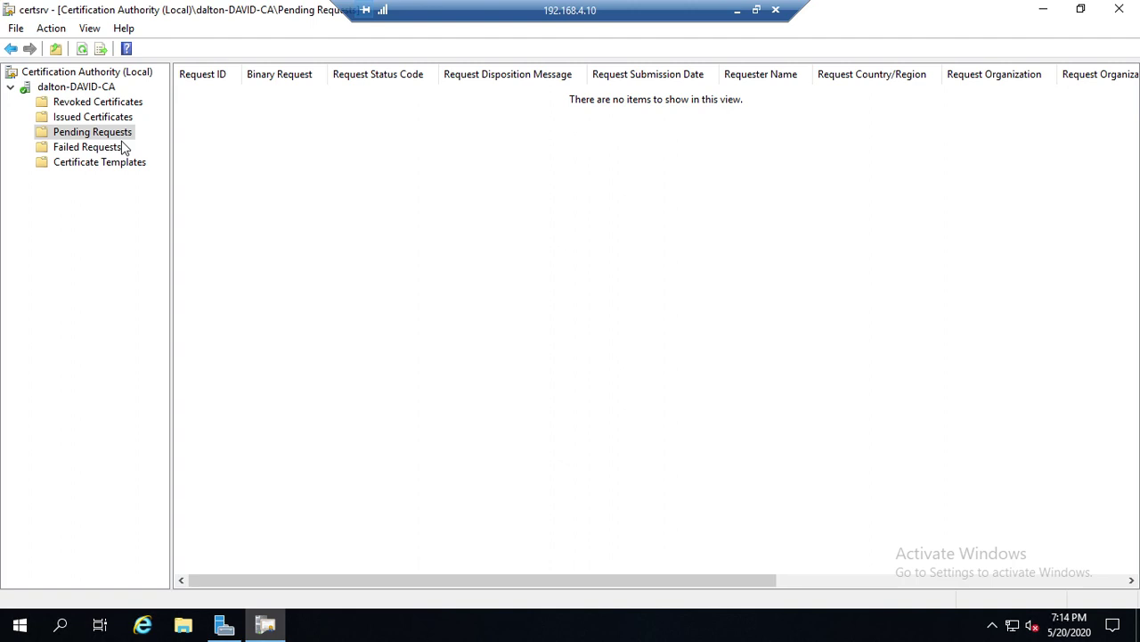
click(79, 148)
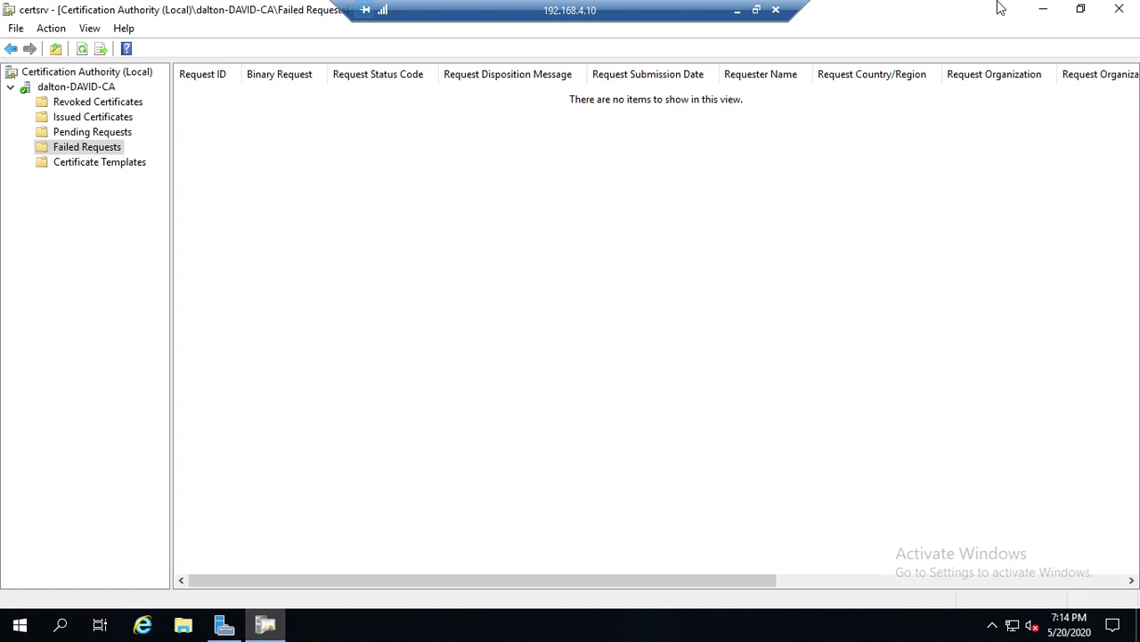
click(1119, 9)
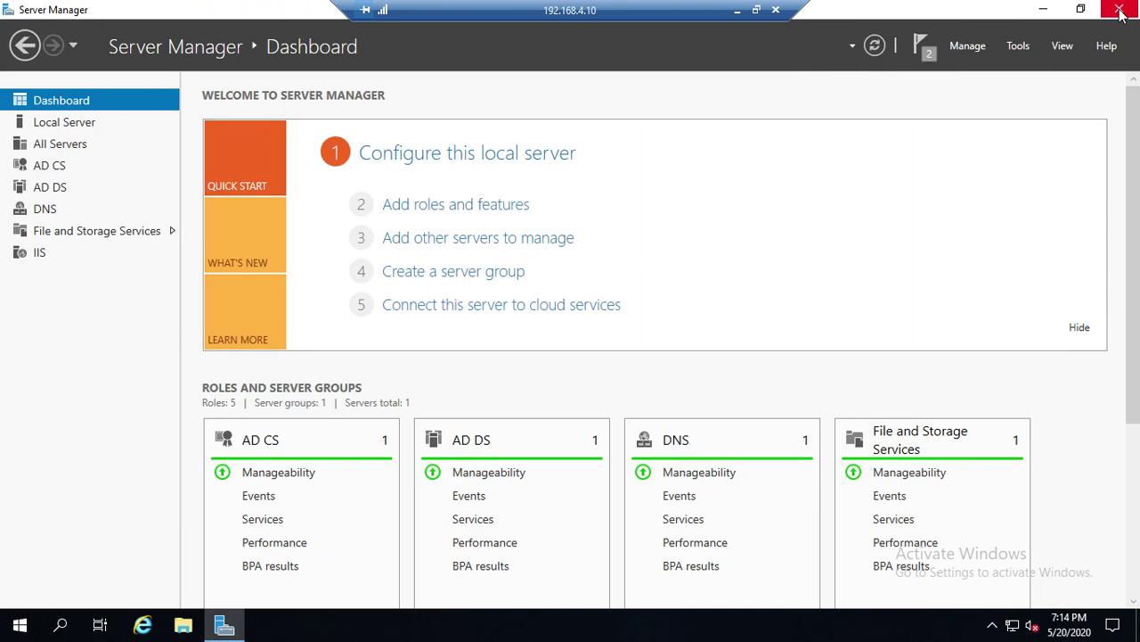